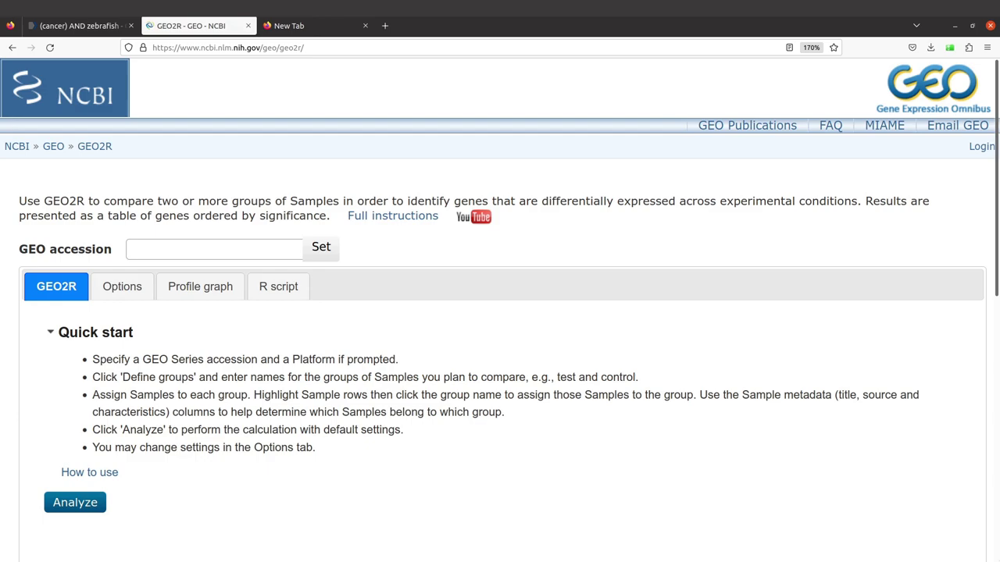
Switch to the GEO DataSets page and search the database for "zebrafish".
{"action": "key", "text": "ctrl+minus"}
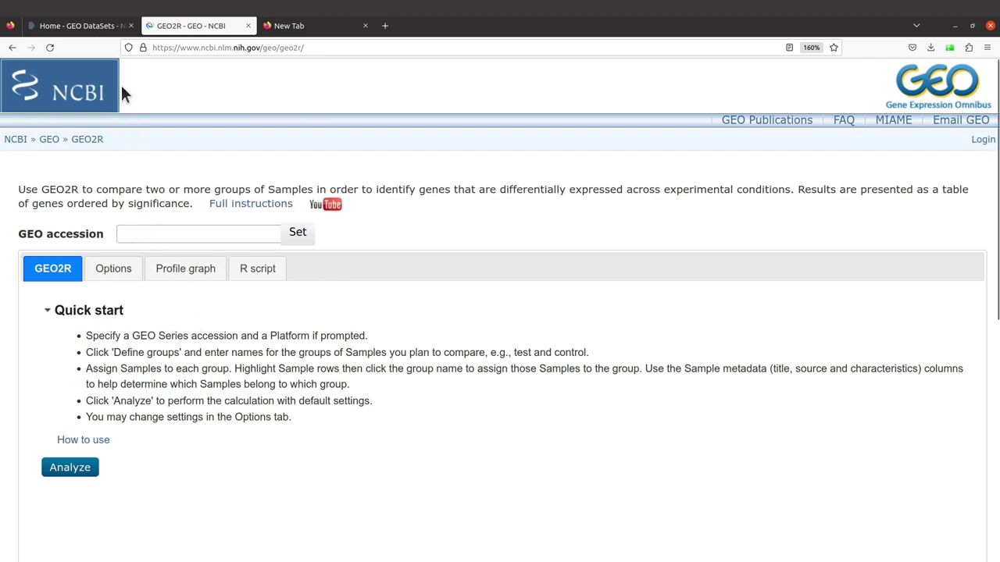
{"action": "left_click", "coordinate": [68, 28]}
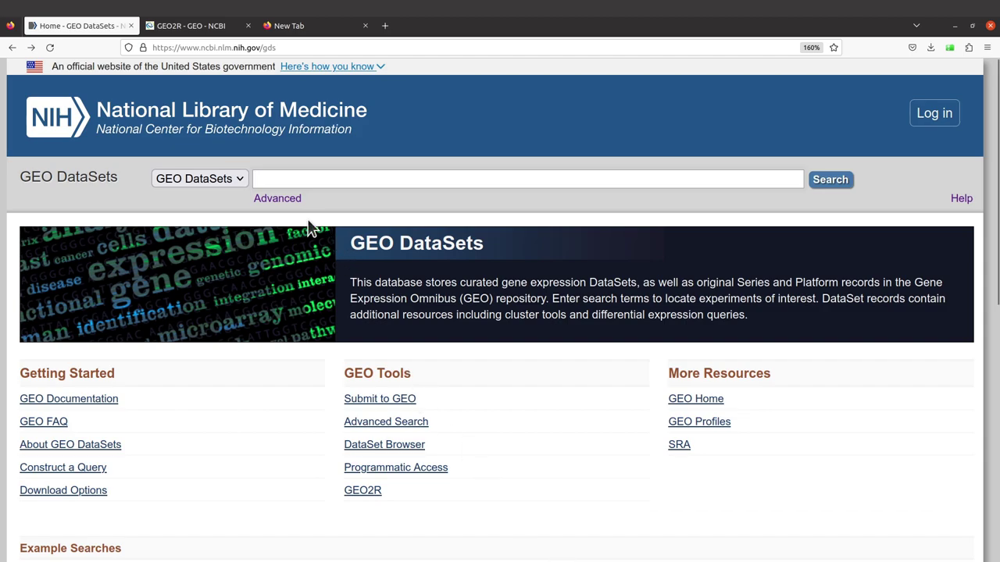
{"action": "left_click", "coordinate": [290, 176]}
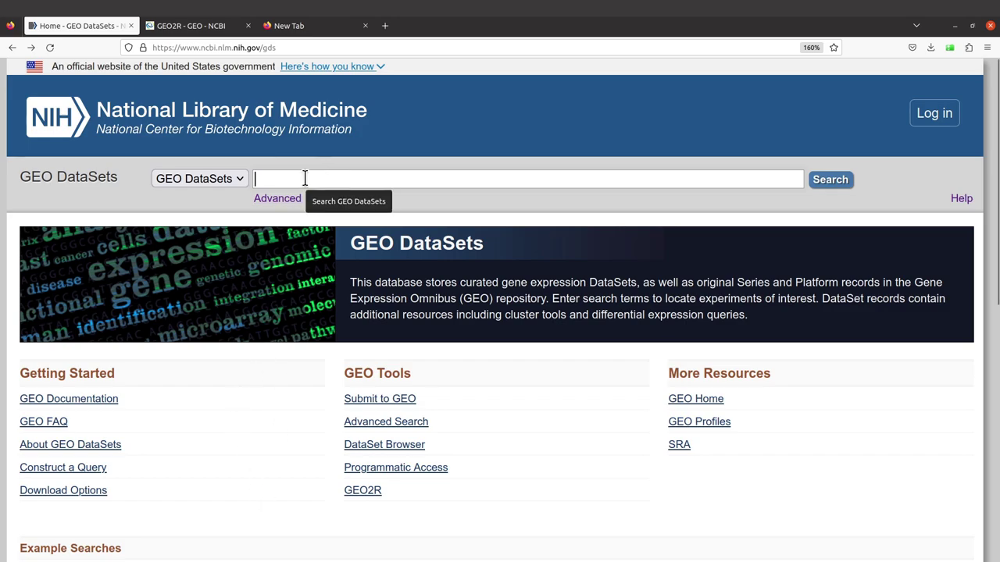
{"action": "type", "text": "ze"}
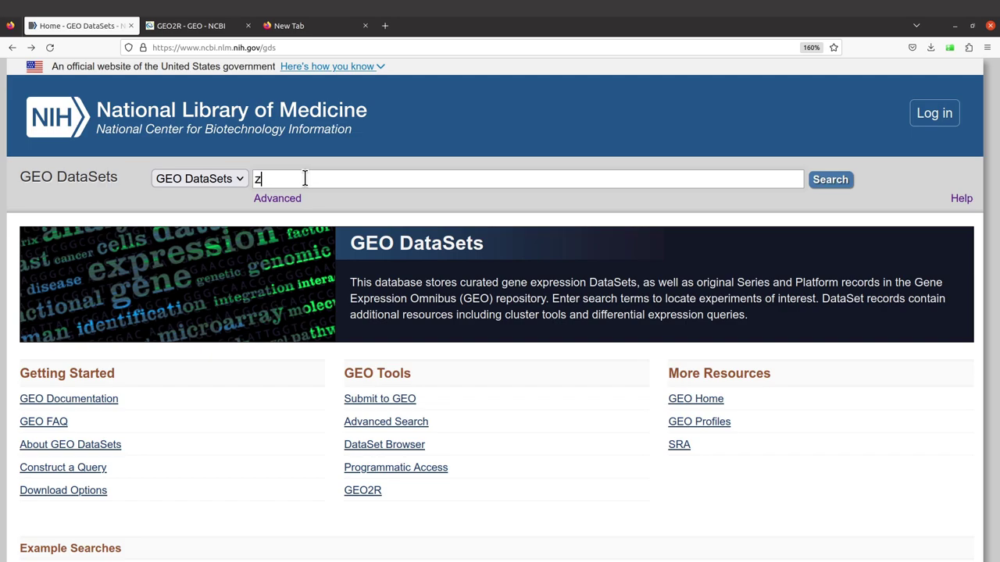
{"action": "type", "text": "brafish"}
{"action": "left_click", "coordinate": [842, 183]}
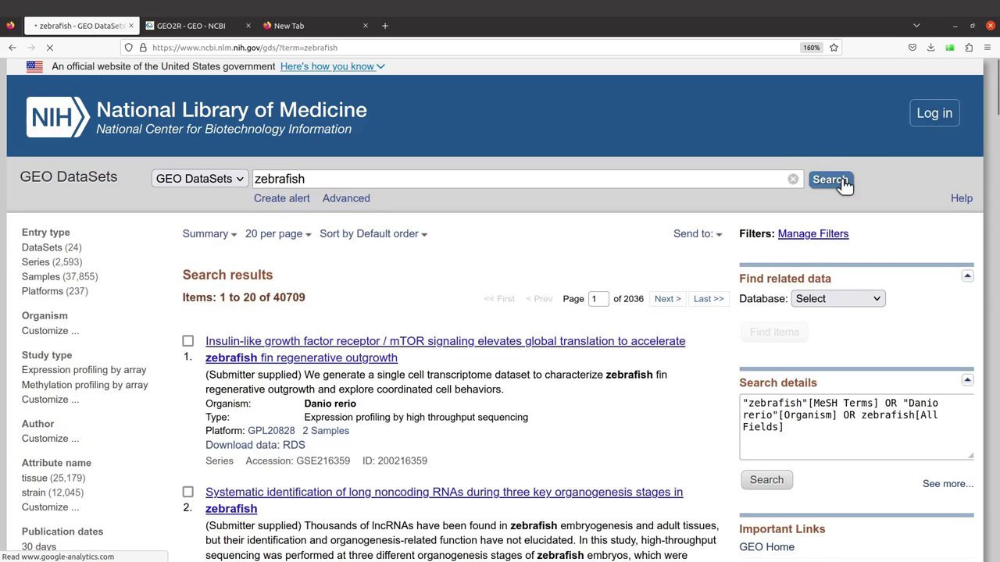
Look through the first entries of the zebrafish search results.
{"action": "scroll", "coordinate": [515, 439], "scroll_direction": "down", "scroll_amount": 10}
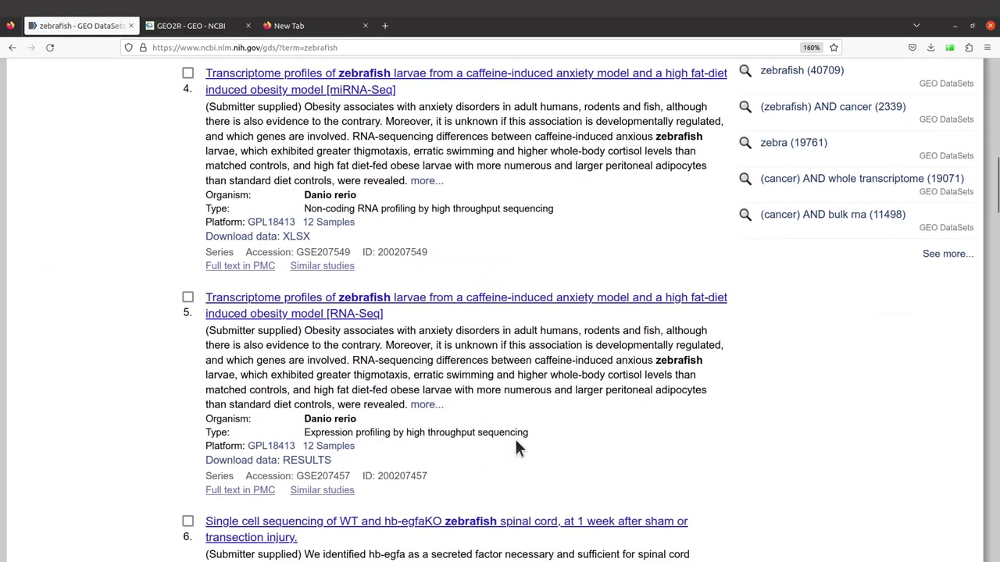
{"action": "scroll", "coordinate": [515, 439], "scroll_direction": "up", "scroll_amount": 10}
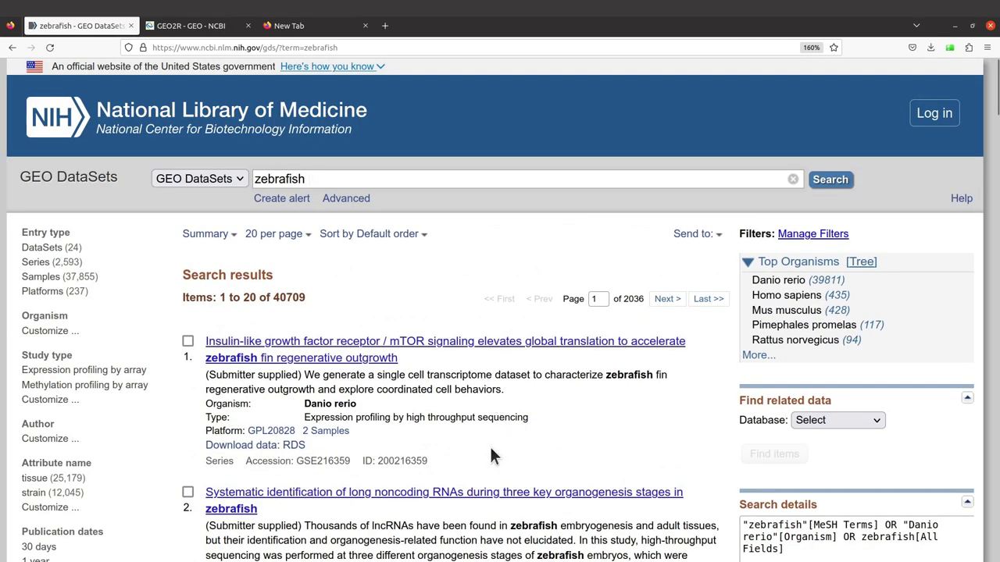
{"action": "scroll", "coordinate": [490, 450], "scroll_direction": "down", "scroll_amount": 4}
{"action": "scroll", "coordinate": [491, 456], "scroll_direction": "down", "scroll_amount": 1}
{"action": "scroll", "coordinate": [491, 455], "scroll_direction": "up", "scroll_amount": 5}
{"action": "scroll", "coordinate": [578, 505], "scroll_direction": "down", "scroll_amount": 4}
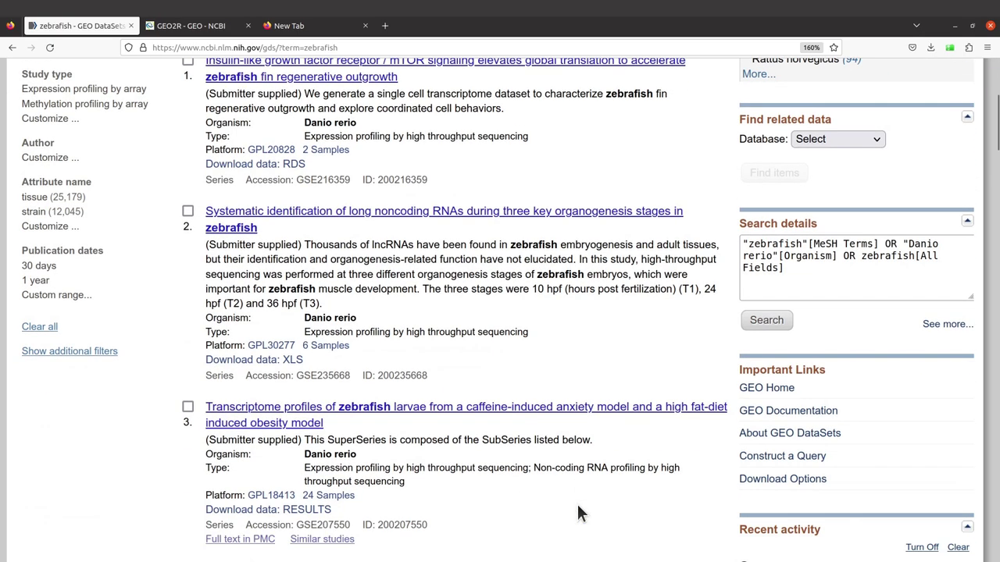
{"action": "scroll", "coordinate": [577, 504], "scroll_direction": "up", "scroll_amount": 4}
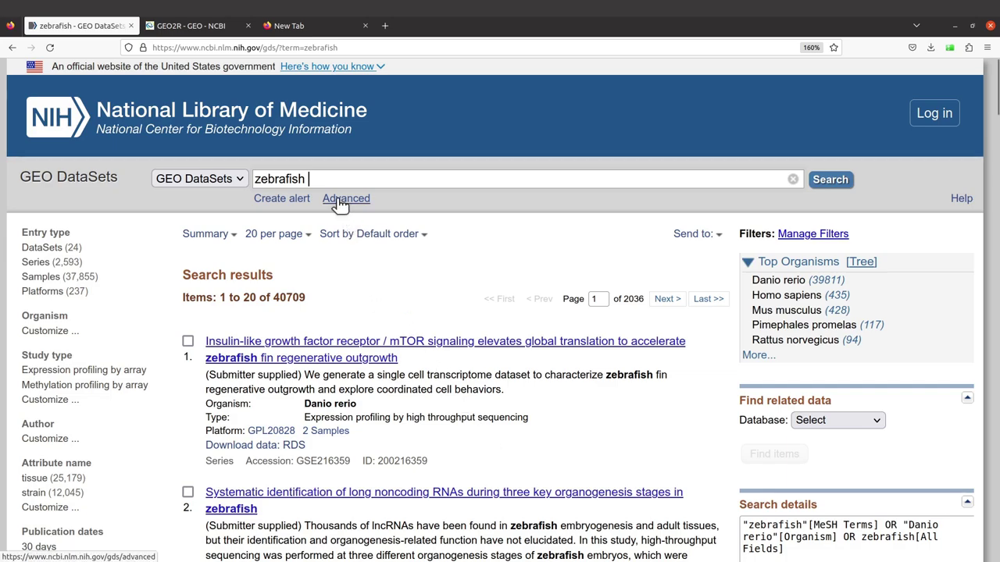
Clear the simple search term and enter "cancer" as the first All Fields term in the advanced search builder.
{"action": "left_click_drag", "start_coordinate": [323, 174], "coordinate": [257, 174]}
{"action": "key", "text": "BackSpace"}
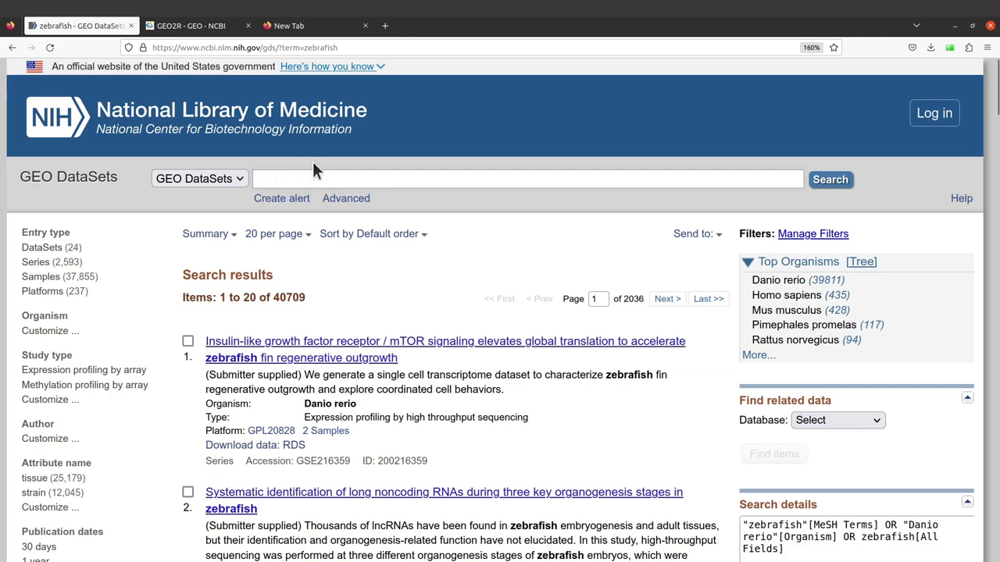
{"action": "left_click", "coordinate": [345, 200]}
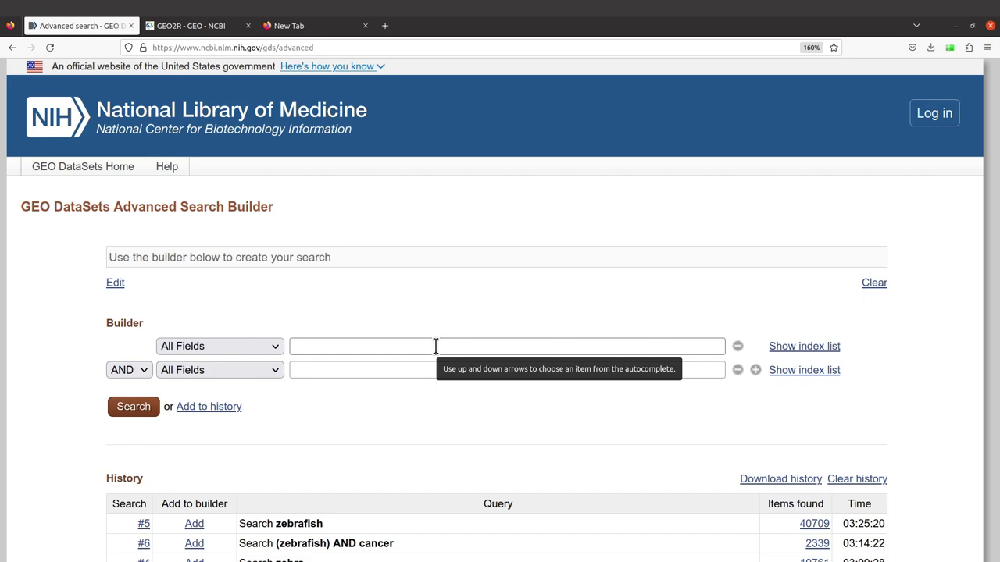
{"action": "left_click", "coordinate": [350, 348]}
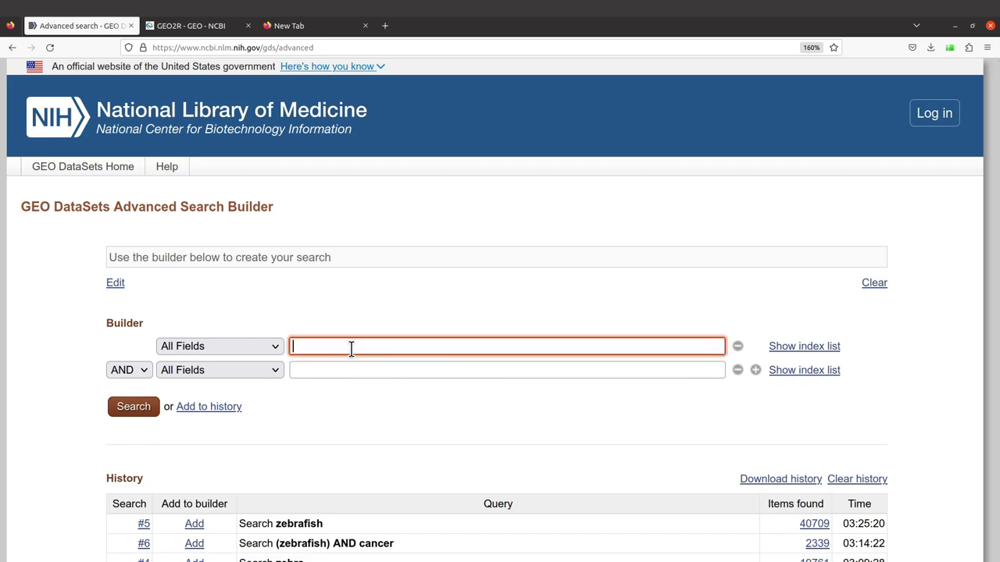
{"action": "type", "text": "cancer"}
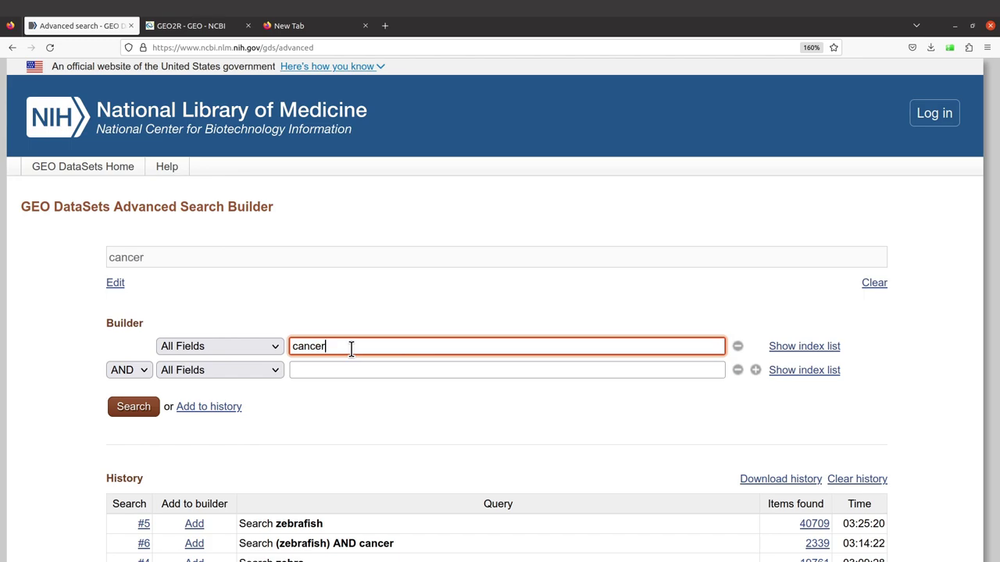
{"action": "left_click", "coordinate": [272, 346]}
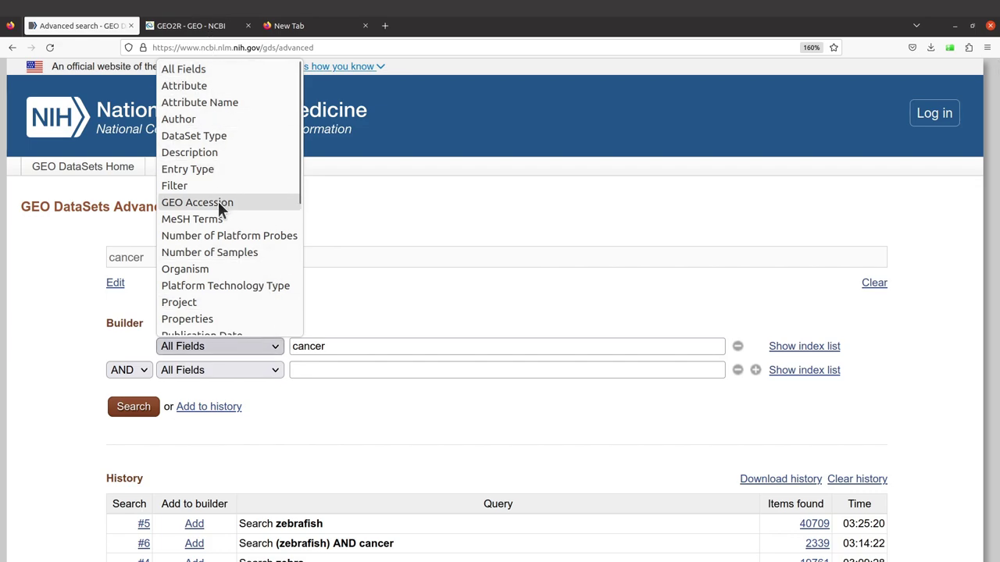
{"action": "scroll", "coordinate": [235, 286], "scroll_direction": "down", "scroll_amount": 3}
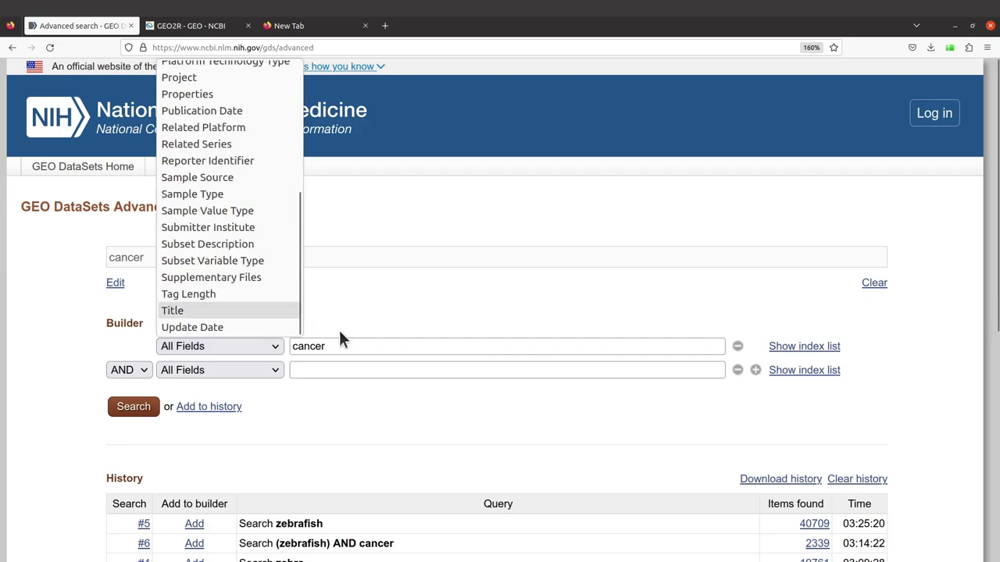
{"action": "left_click", "coordinate": [357, 345]}
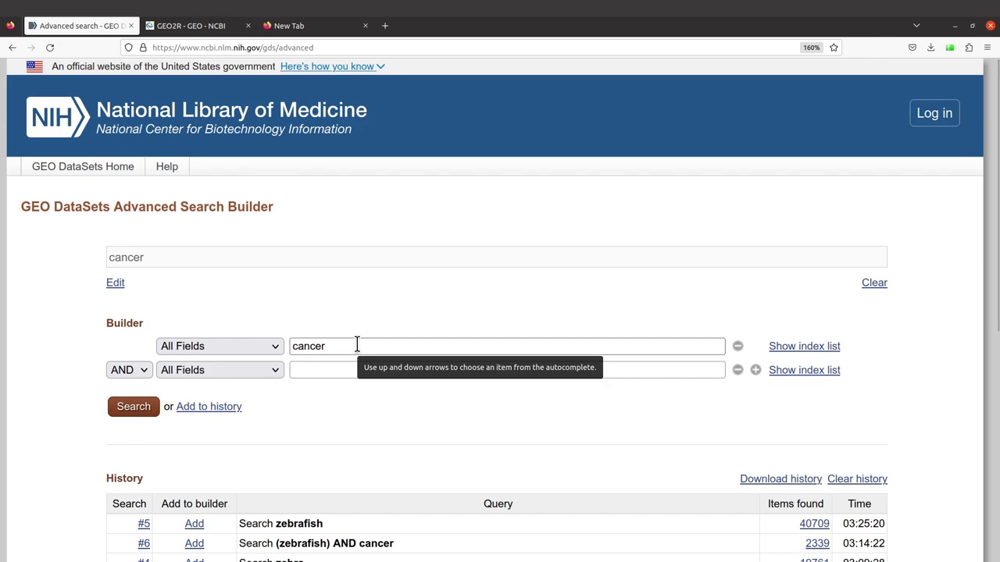
Add "zebrafish" as the second All Fields term combined with AND, and run the advanced search.
{"action": "left_click", "coordinate": [303, 365]}
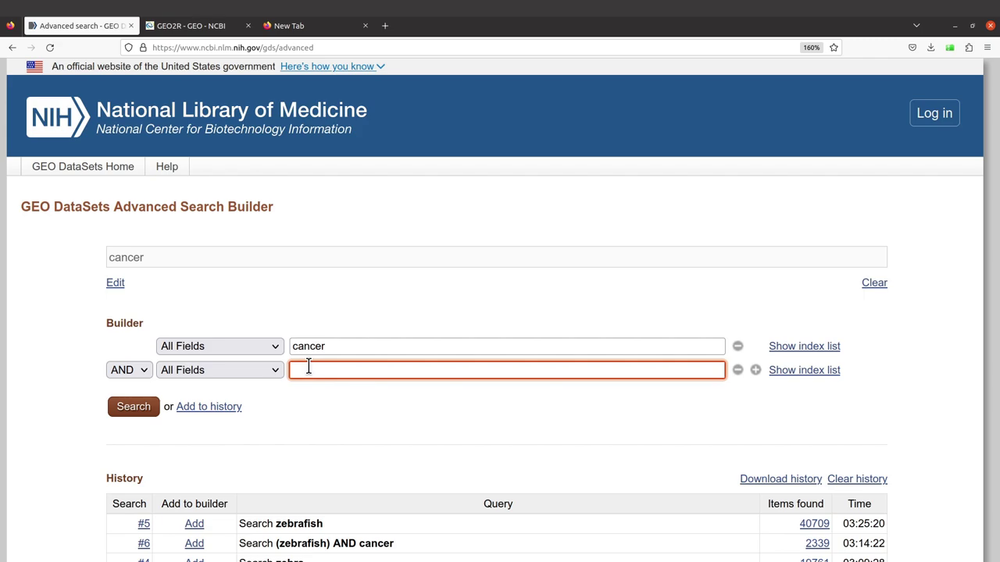
{"action": "type", "text": "zeb"}
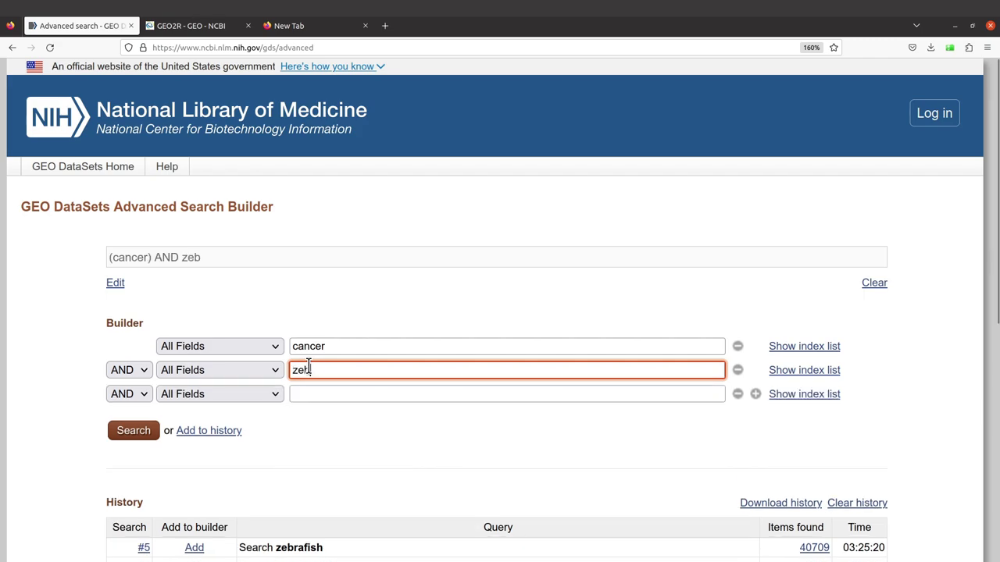
{"action": "type", "text": "rafish"}
{"action": "left_click", "coordinate": [138, 433]}
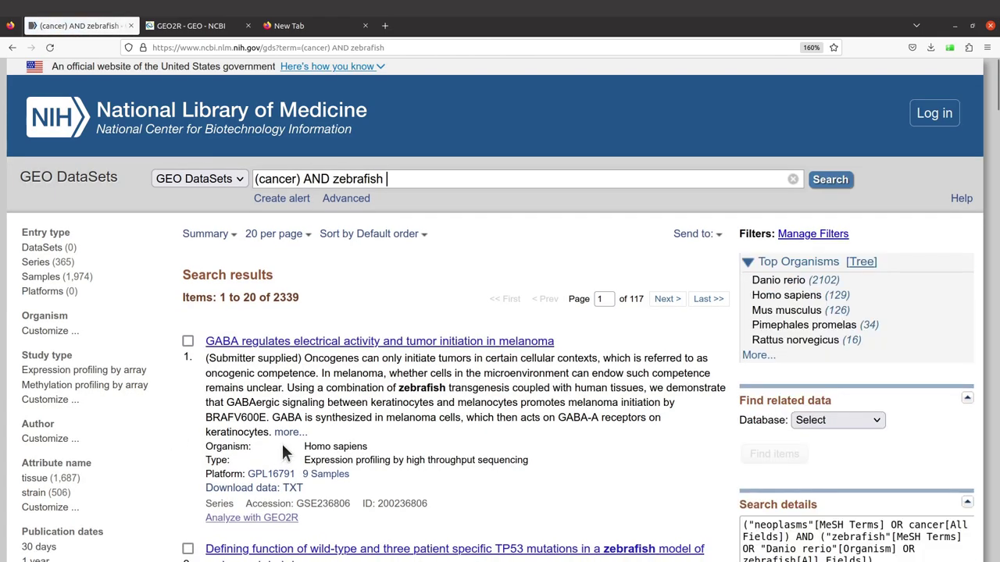
Examine the cancer AND zebrafish results for series that offer analysis with GEO2R.
{"action": "scroll", "coordinate": [335, 433], "scroll_direction": "down", "scroll_amount": 5}
{"action": "scroll", "coordinate": [381, 417], "scroll_direction": "down", "scroll_amount": 10}
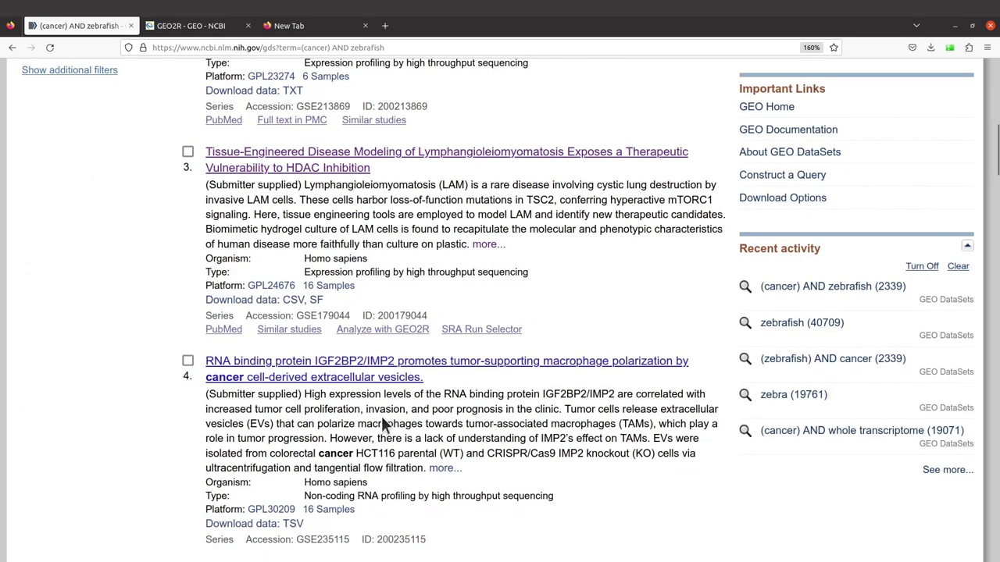
{"action": "scroll", "coordinate": [381, 418], "scroll_direction": "down", "scroll_amount": 5}
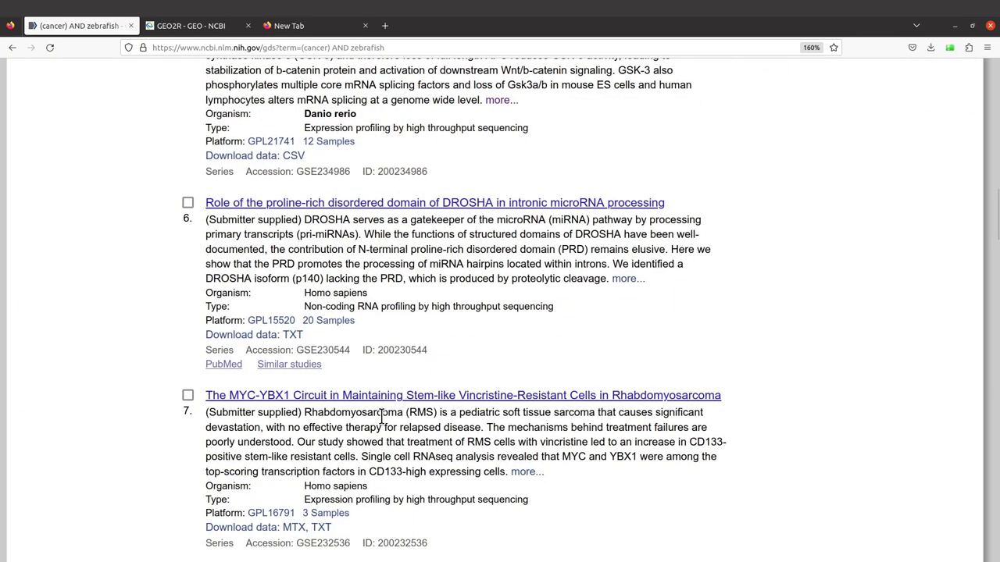
{"action": "scroll", "coordinate": [381, 418], "scroll_direction": "up", "scroll_amount": 15}
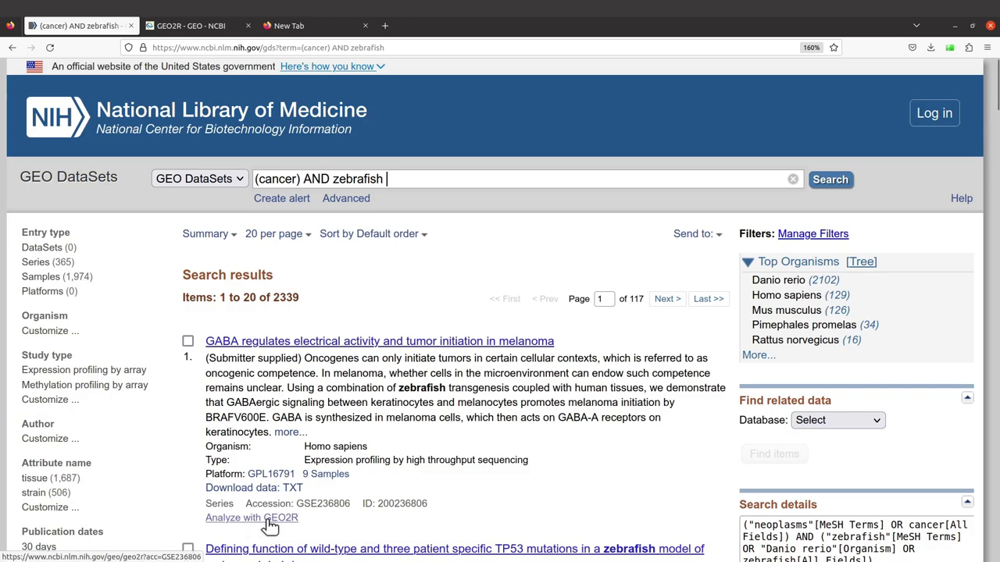
{"action": "scroll", "coordinate": [255, 523], "scroll_direction": "down", "scroll_amount": 3}
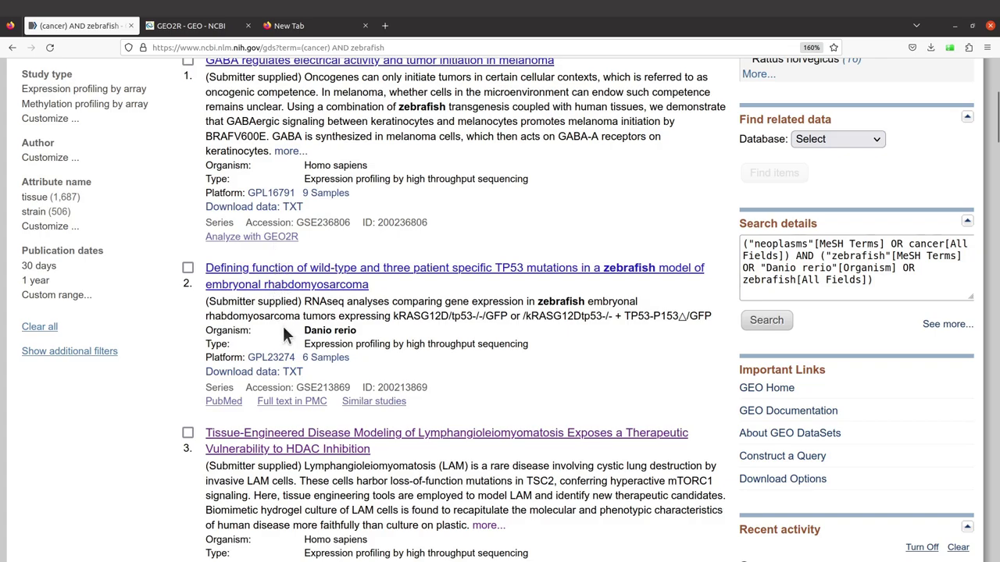
{"action": "scroll", "coordinate": [298, 343], "scroll_direction": "down", "scroll_amount": 10}
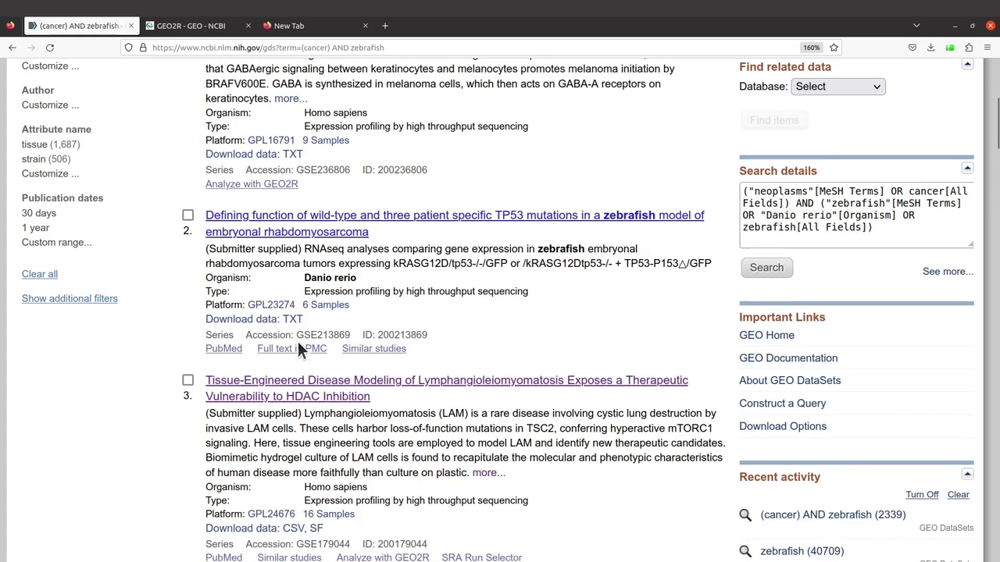
{"action": "scroll", "coordinate": [298, 342], "scroll_direction": "down", "scroll_amount": 3}
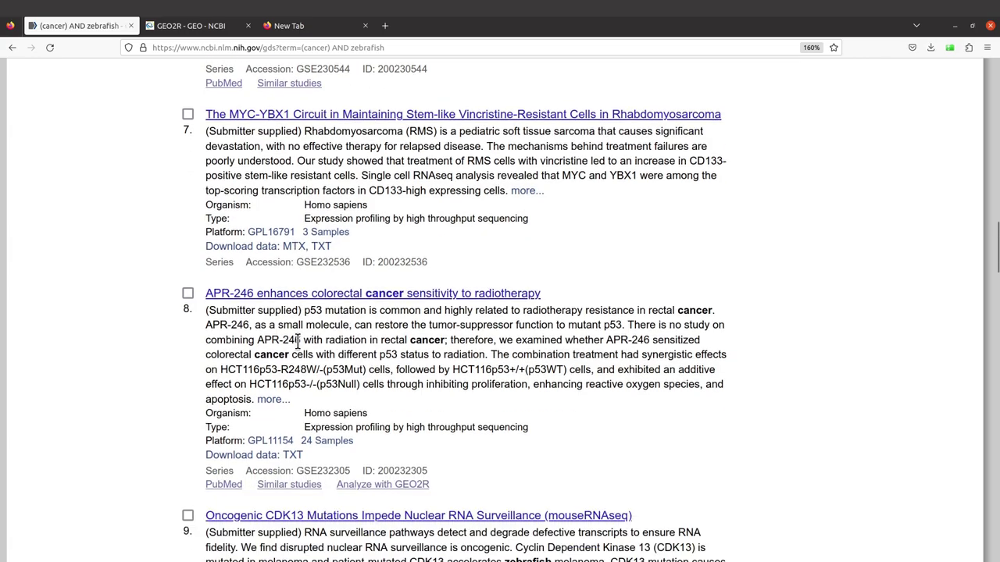
{"action": "scroll", "coordinate": [298, 344], "scroll_direction": "down", "scroll_amount": 7}
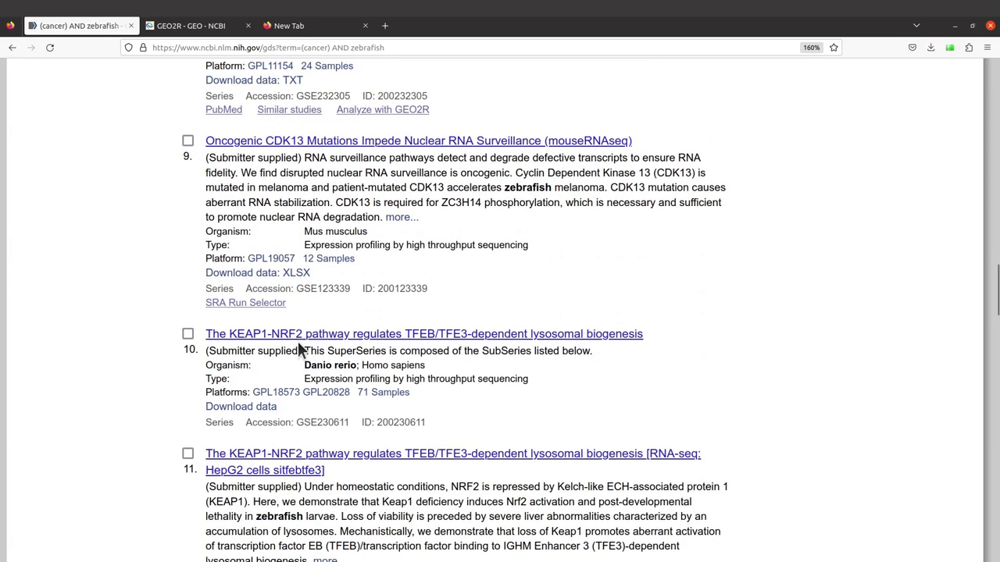
{"action": "scroll", "coordinate": [297, 341], "scroll_direction": "down", "scroll_amount": 4}
{"action": "scroll", "coordinate": [298, 341], "scroll_direction": "down", "scroll_amount": 4}
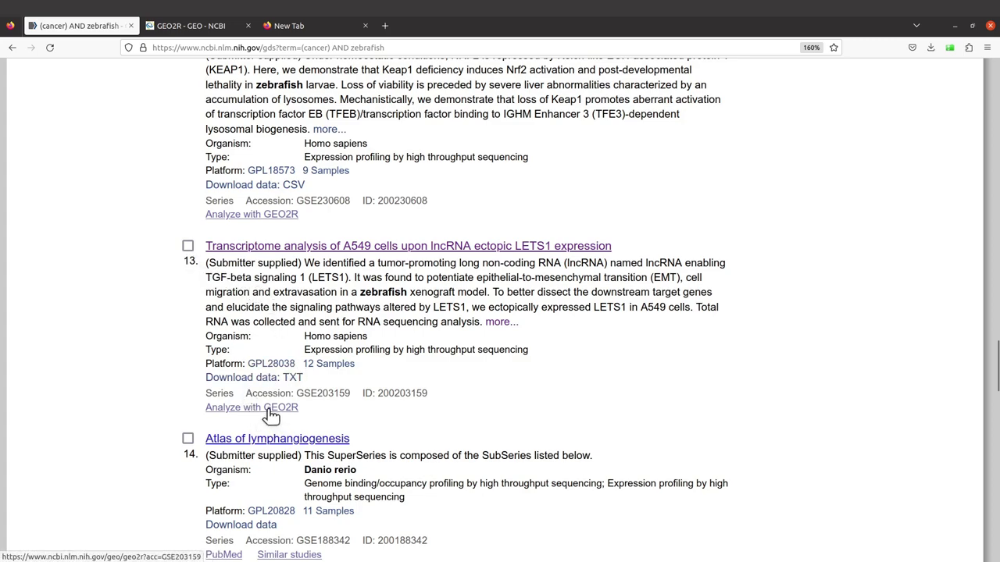
Copy the accession GSE203159 of the A549 lncRNA LETS1 transcriptome series.
{"action": "left_click_drag", "start_coordinate": [297, 390], "coordinate": [351, 395]}
{"action": "right_click", "coordinate": [351, 395]}
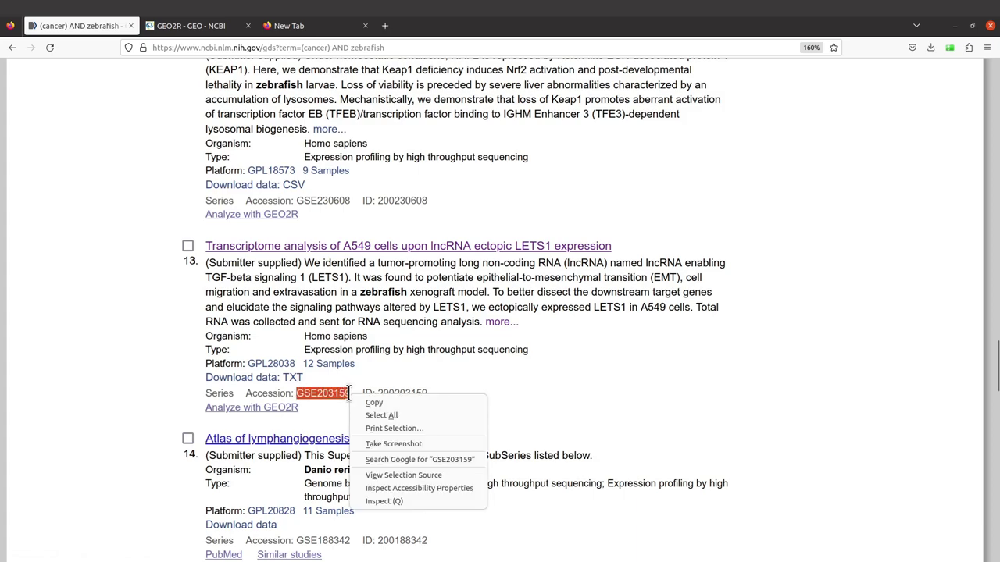
{"action": "left_click", "coordinate": [368, 403]}
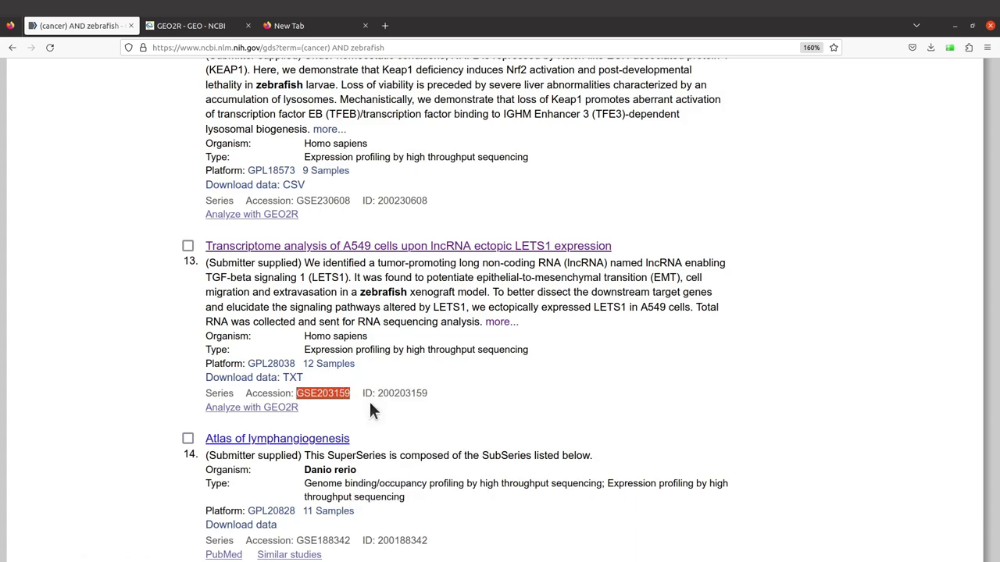
{"action": "left_click", "coordinate": [392, 348]}
Open the GEO2R analysis of series GSE203159 in a new browser tab and switch to it.
{"action": "right_click", "coordinate": [242, 416]}
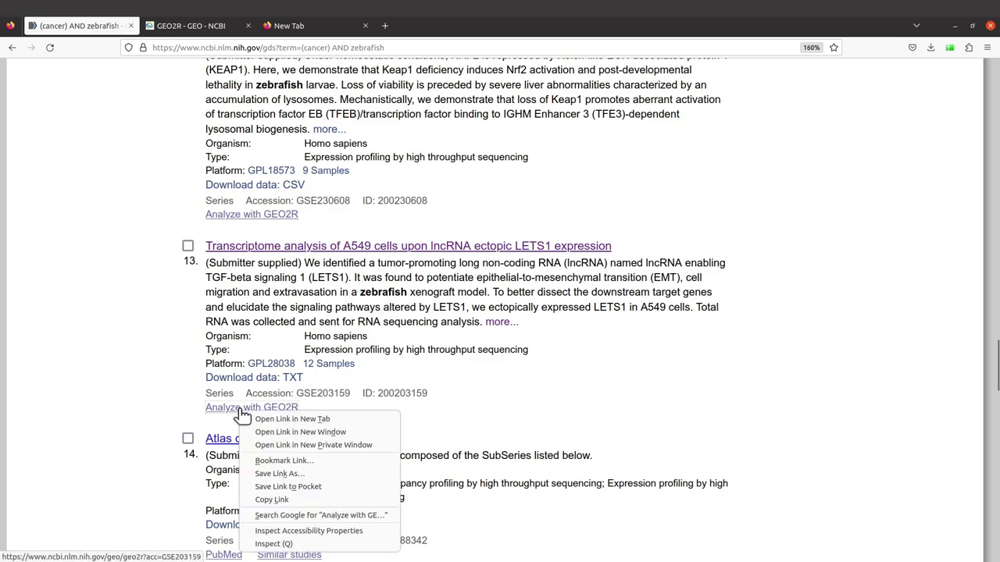
{"action": "left_click", "coordinate": [271, 417]}
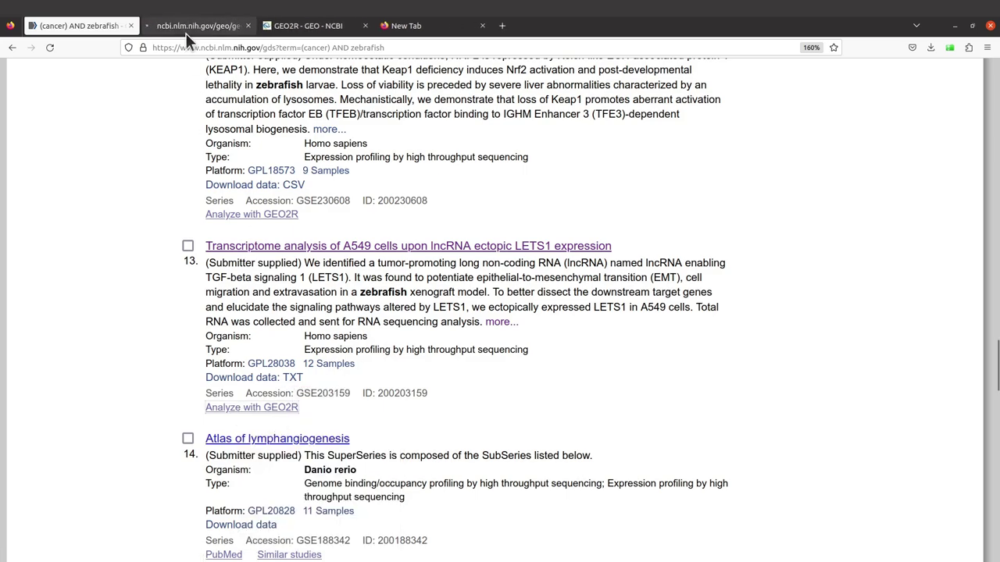
{"action": "left_click", "coordinate": [185, 30]}
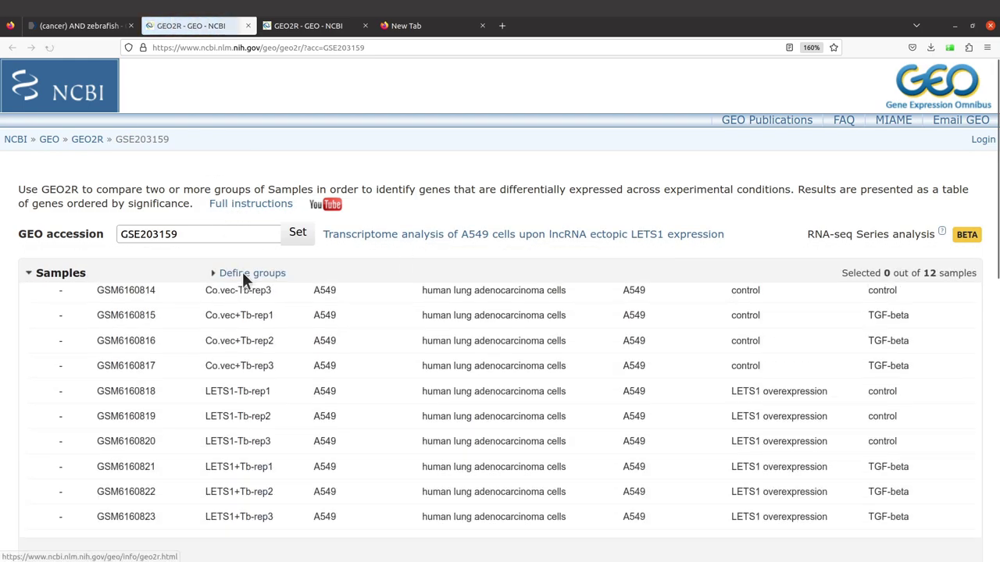
Enter the copied accession GSE203159 in the blank GEO2R page and load the series' samples.
{"action": "left_click", "coordinate": [97, 29]}
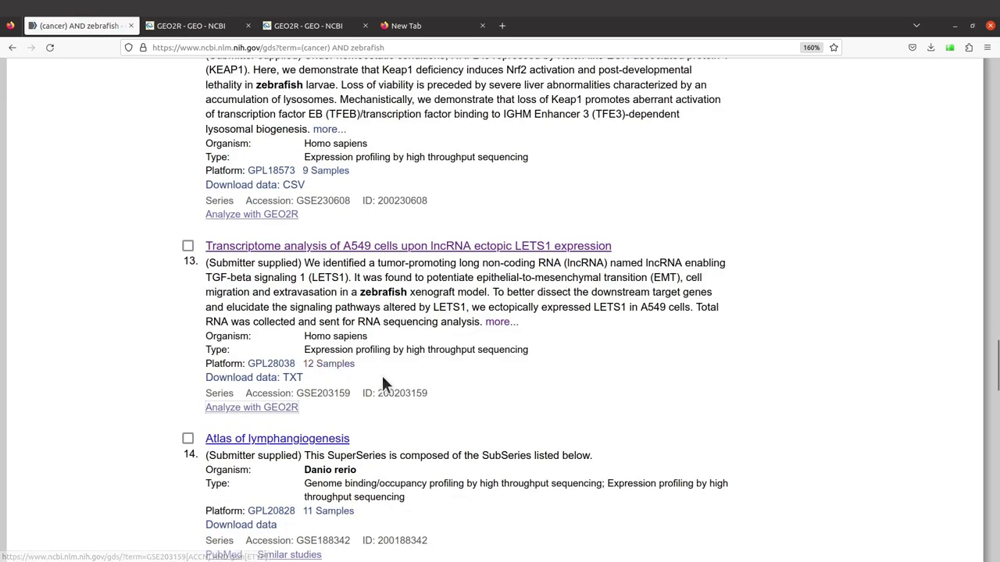
{"action": "left_click", "coordinate": [315, 26]}
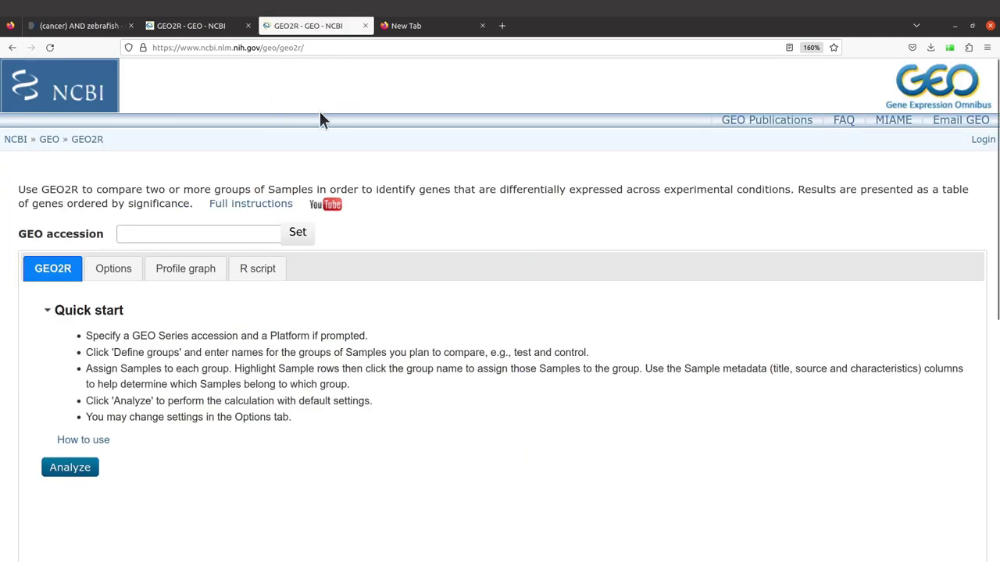
{"action": "left_click", "coordinate": [141, 233]}
{"action": "right_click", "coordinate": [141, 233]}
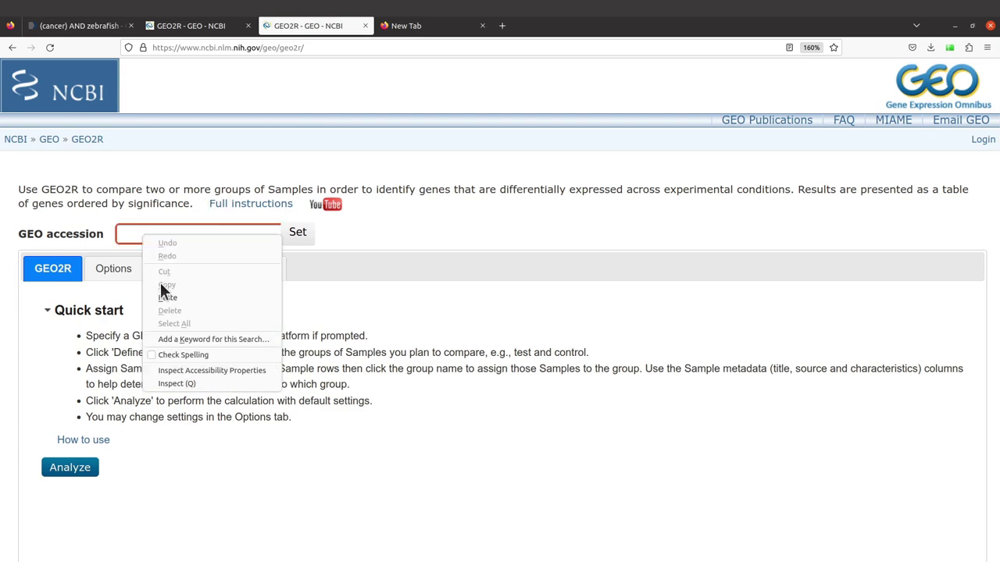
{"action": "left_click", "coordinate": [162, 297]}
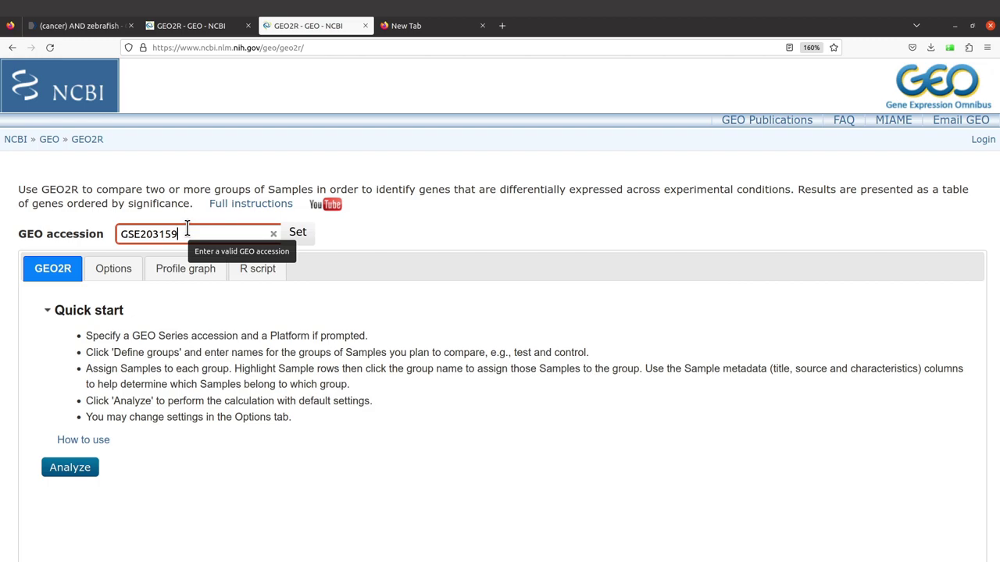
{"action": "left_click", "coordinate": [303, 237]}
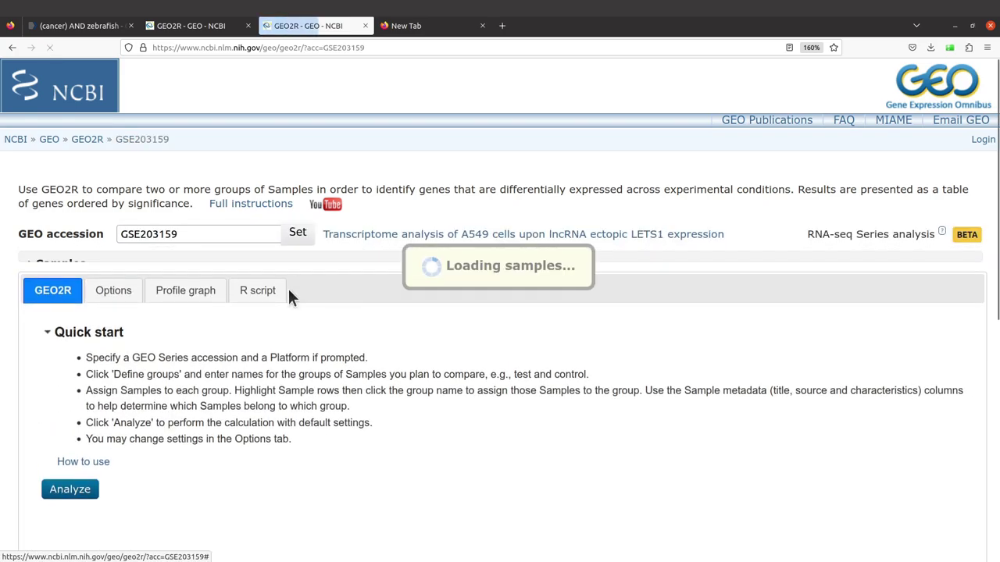
{"action": "scroll", "coordinate": [320, 428], "scroll_direction": "down", "scroll_amount": 5}
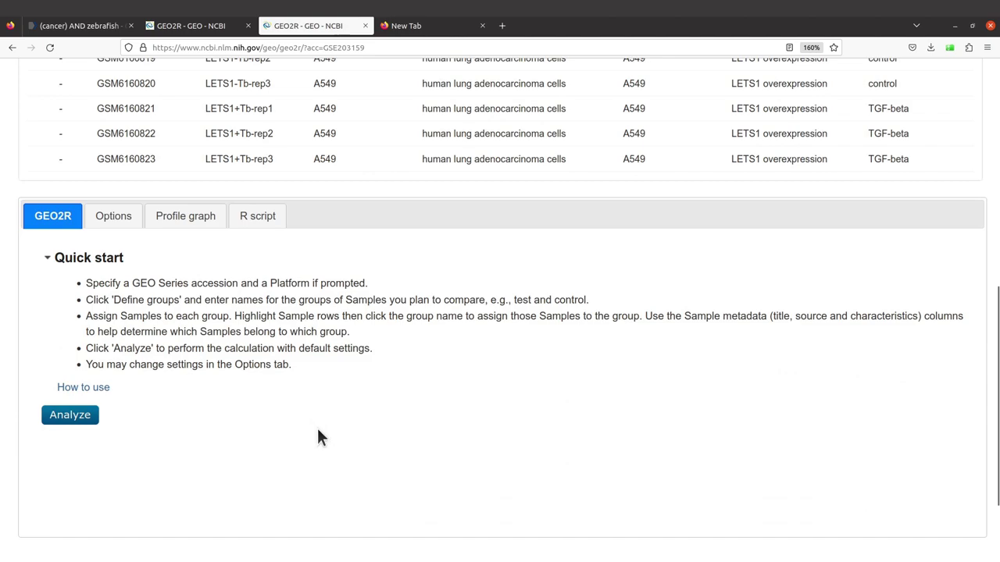
{"action": "scroll", "coordinate": [318, 430], "scroll_direction": "up", "scroll_amount": 5}
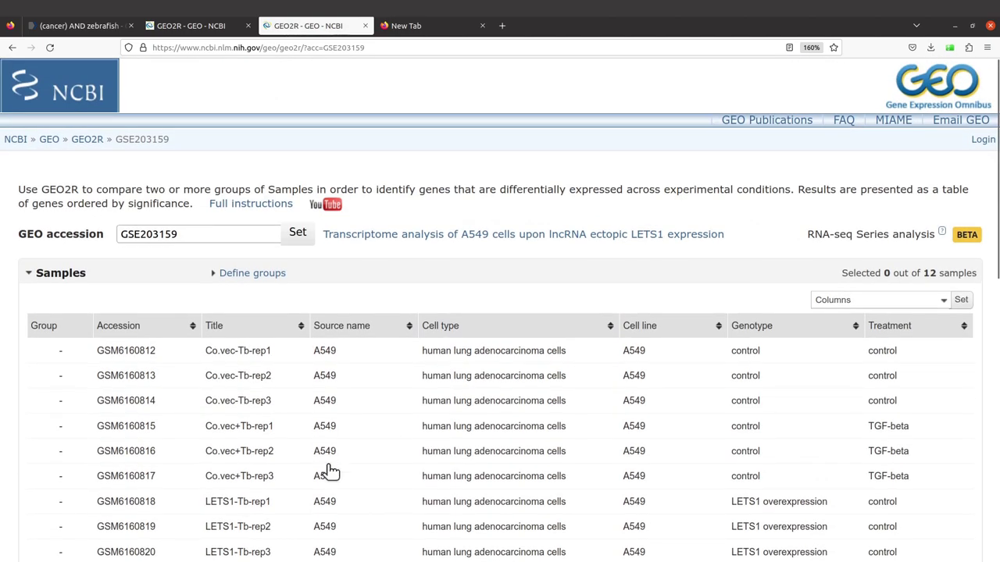
{"action": "scroll", "coordinate": [329, 470], "scroll_direction": "down", "scroll_amount": 2}
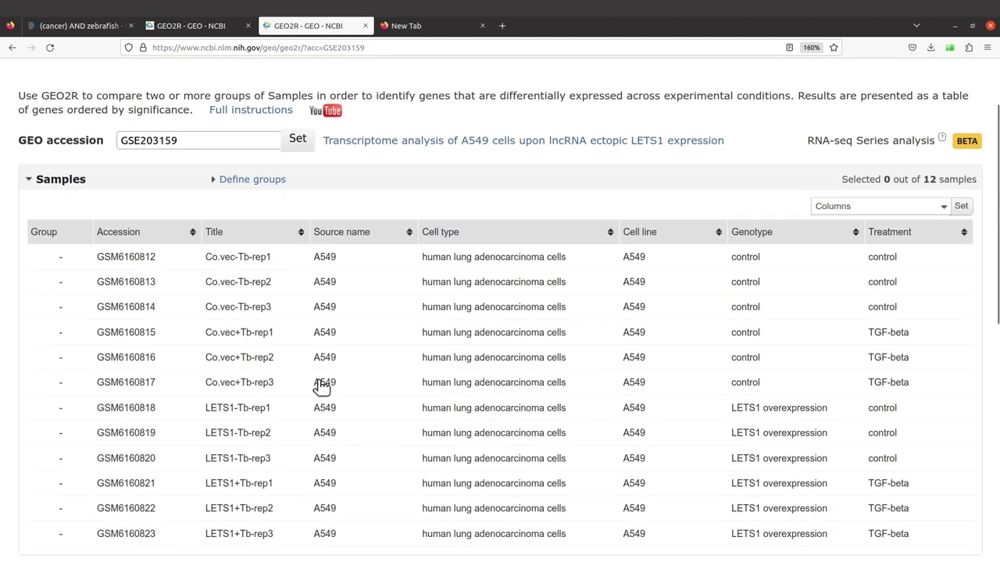
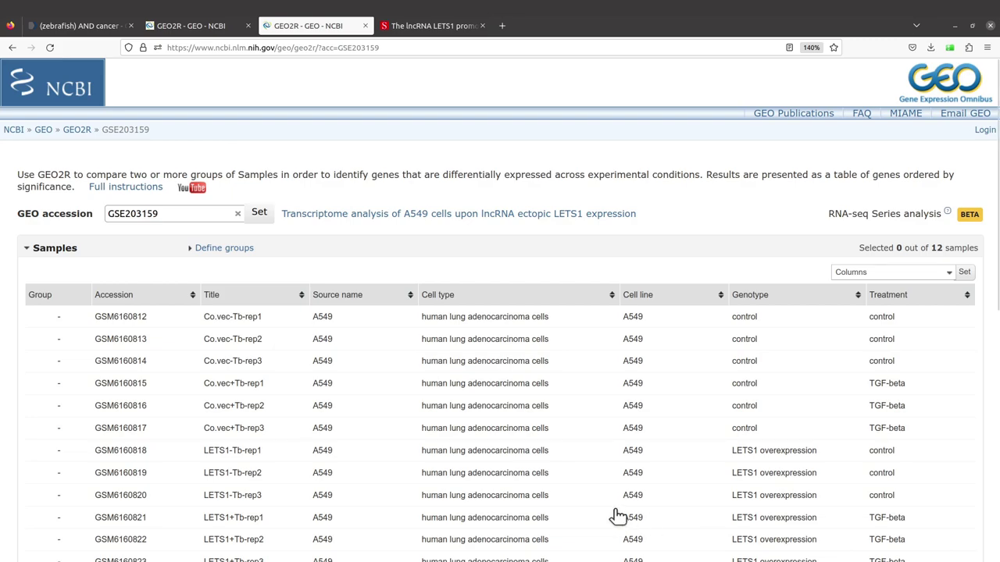
Compare the Science Signaling article on lncRNA LETS1 with the genotype and treatment of the samples in GEO2R.
{"action": "left_click", "coordinate": [431, 26]}
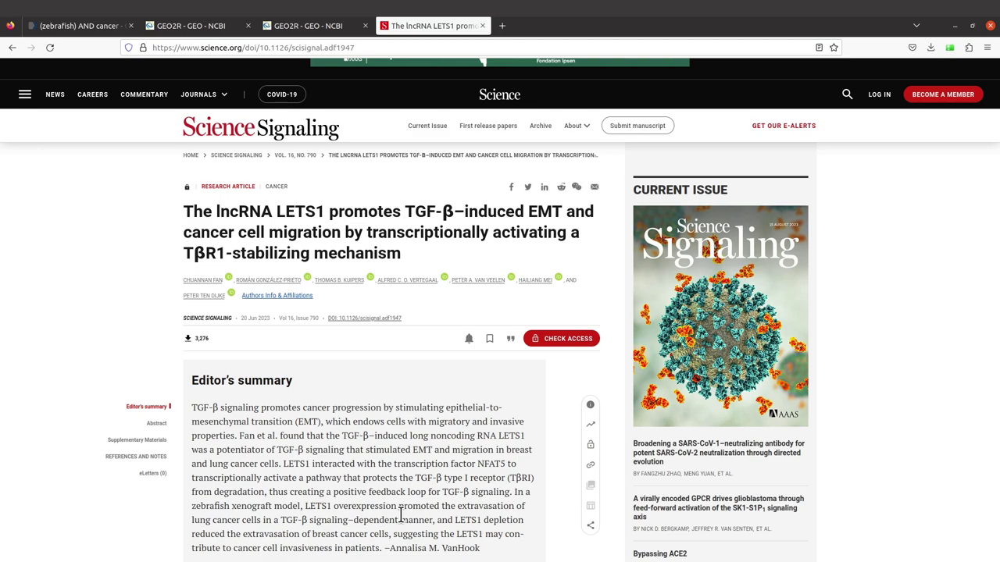
{"action": "left_click", "coordinate": [300, 24]}
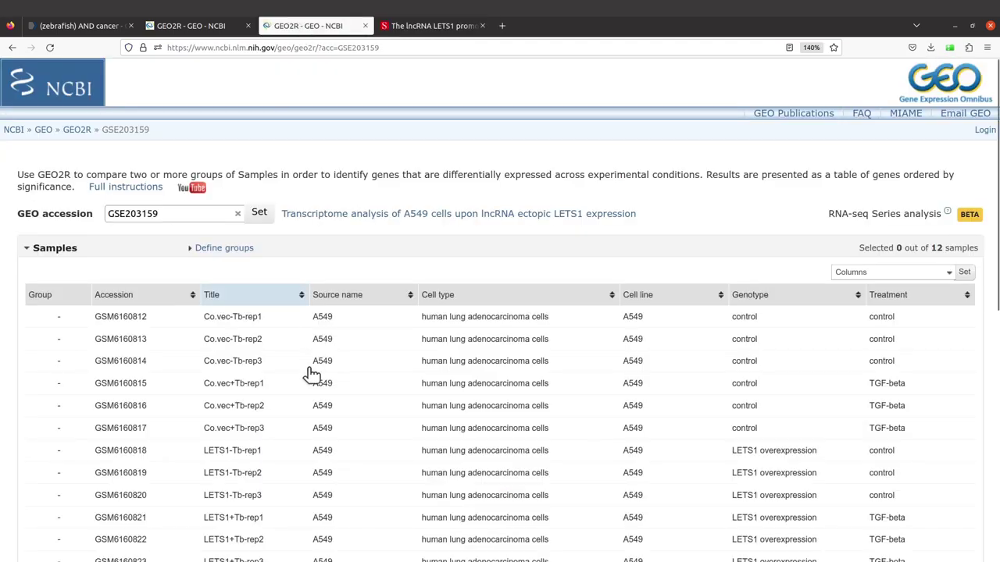
{"action": "scroll", "coordinate": [409, 477], "scroll_direction": "down", "scroll_amount": 3}
{"action": "scroll", "coordinate": [411, 478], "scroll_direction": "up", "scroll_amount": 3}
{"action": "left_click", "coordinate": [422, 25]}
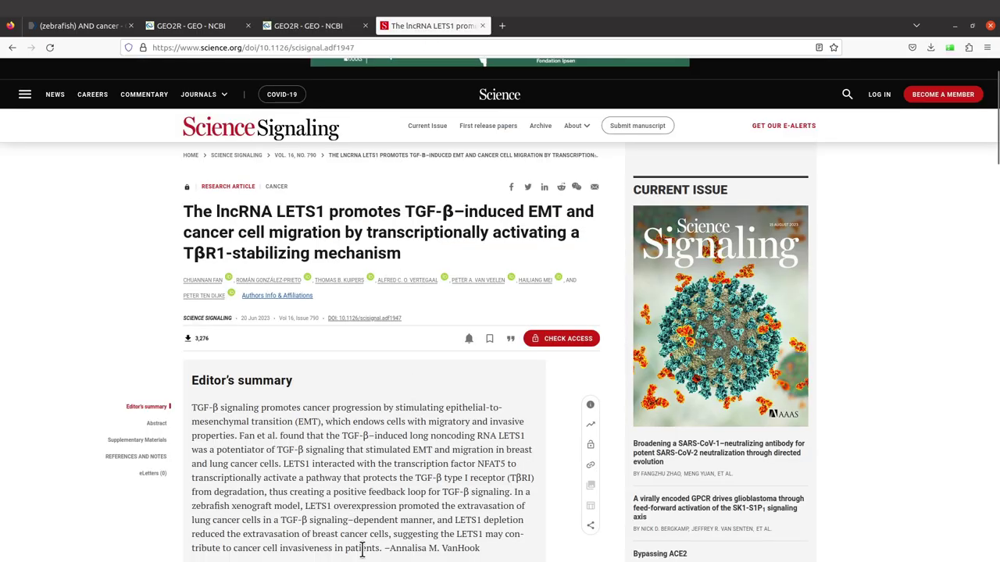
{"action": "left_click", "coordinate": [304, 30]}
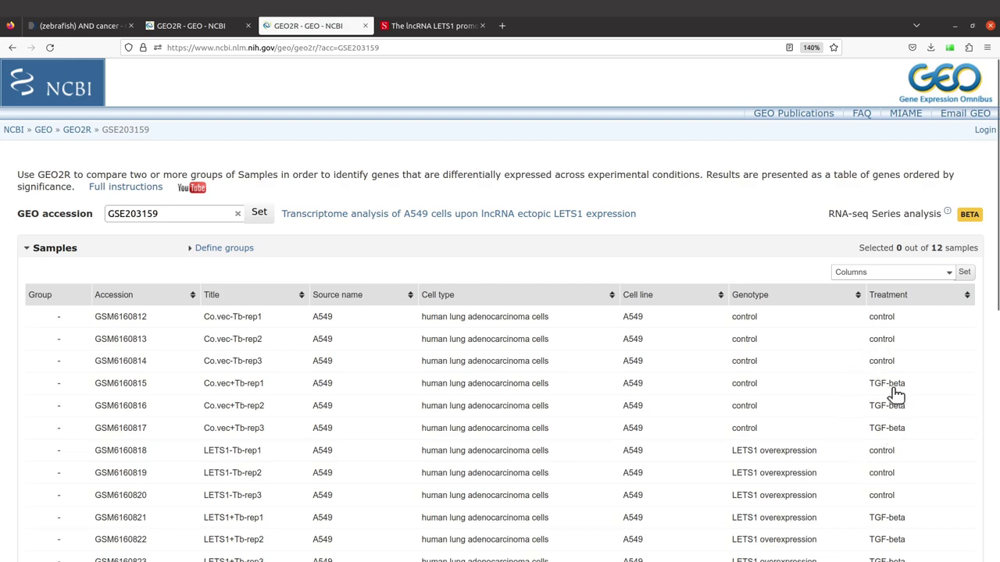
{"action": "scroll", "coordinate": [905, 451], "scroll_direction": "down", "scroll_amount": 2}
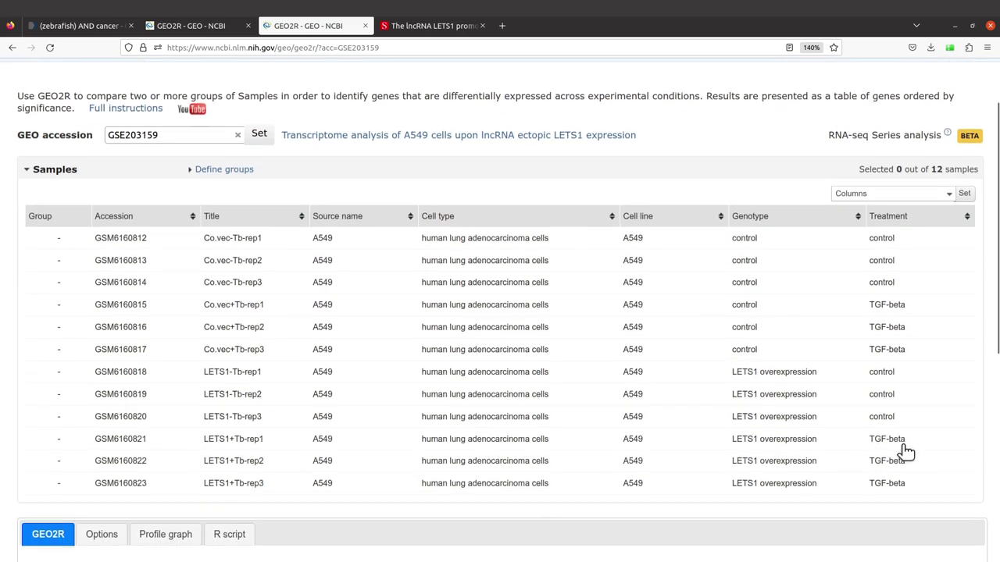
{"action": "scroll", "coordinate": [904, 502], "scroll_direction": "down", "scroll_amount": 2}
{"action": "scroll", "coordinate": [899, 505], "scroll_direction": "up", "scroll_amount": 3}
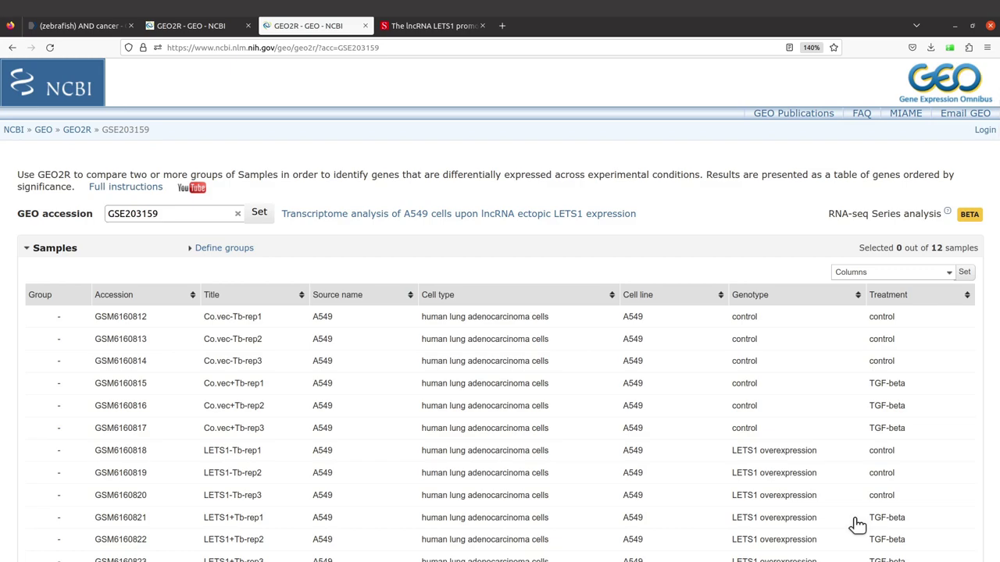
{"action": "scroll", "coordinate": [857, 523], "scroll_direction": "down", "scroll_amount": 3}
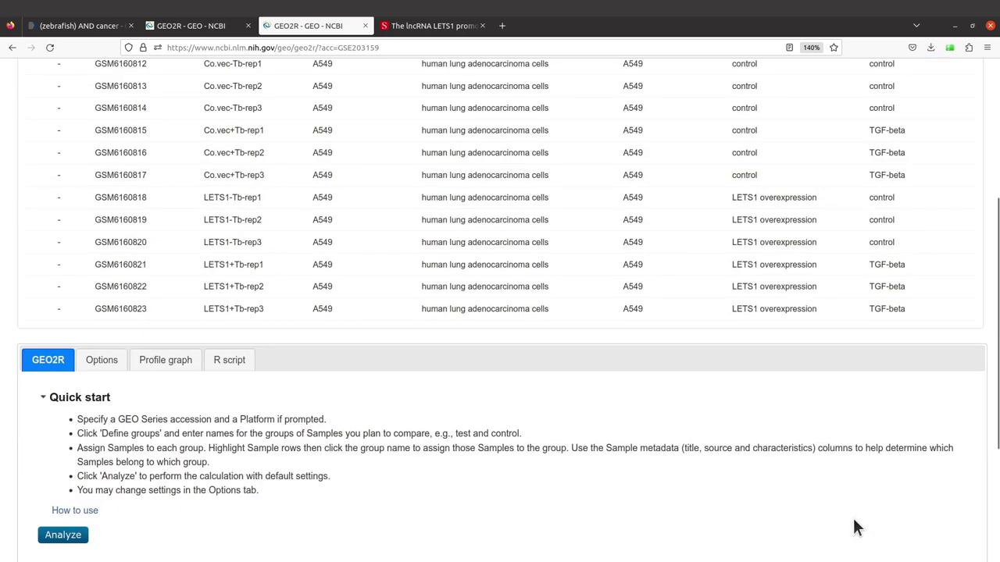
{"action": "scroll", "coordinate": [855, 529], "scroll_direction": "up", "scroll_amount": 1}
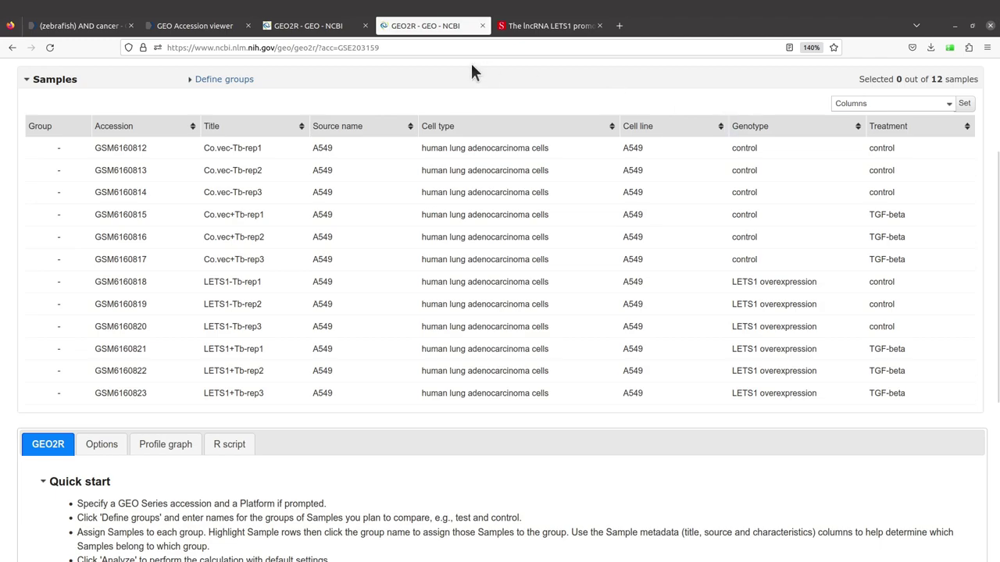
Read the summary and overall design in the GSE203159 series record and check them against the GEO2R samples table.
{"action": "left_click", "coordinate": [214, 29]}
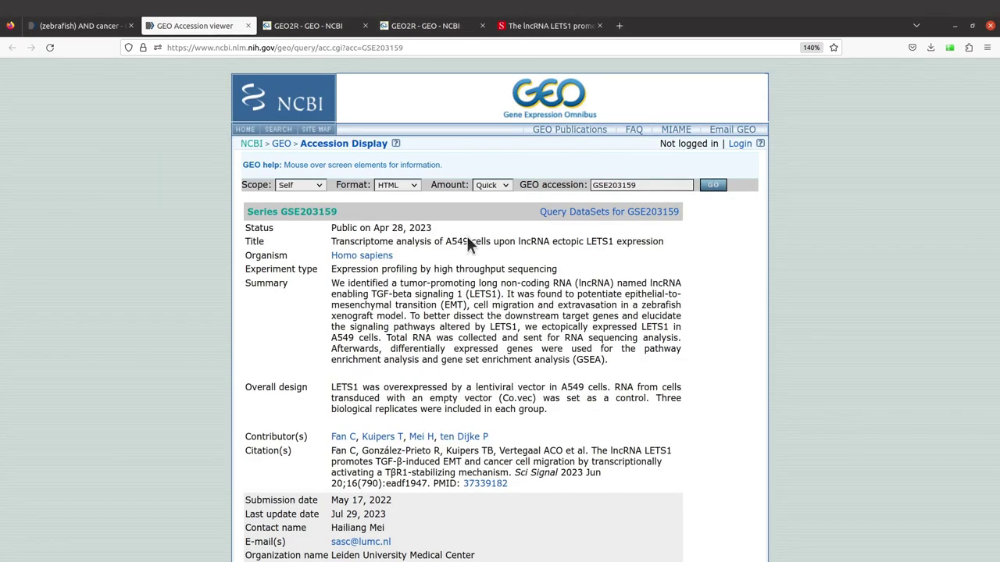
{"action": "scroll", "coordinate": [512, 329], "scroll_direction": "down", "scroll_amount": 2}
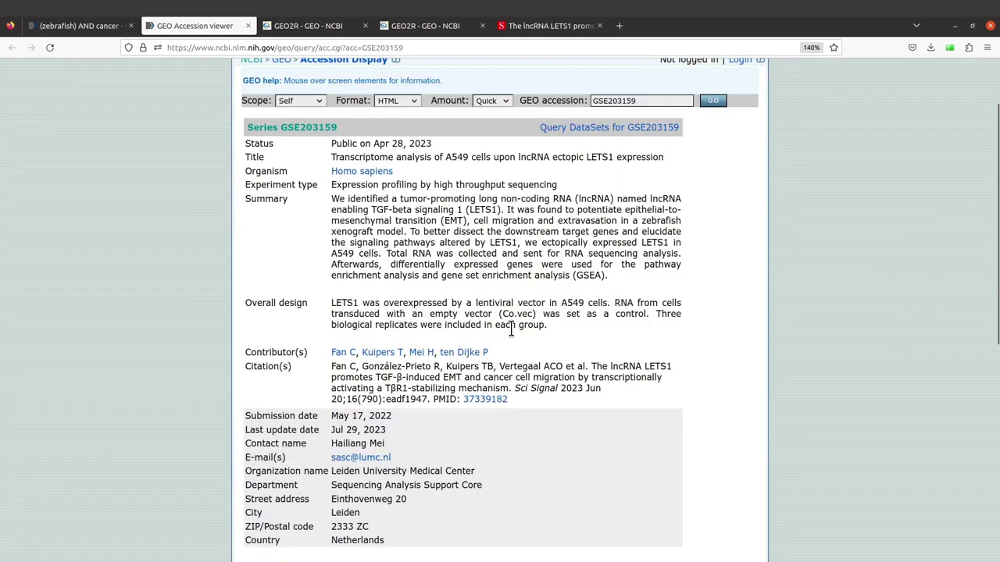
{"action": "scroll", "coordinate": [512, 329], "scroll_direction": "down", "scroll_amount": 2}
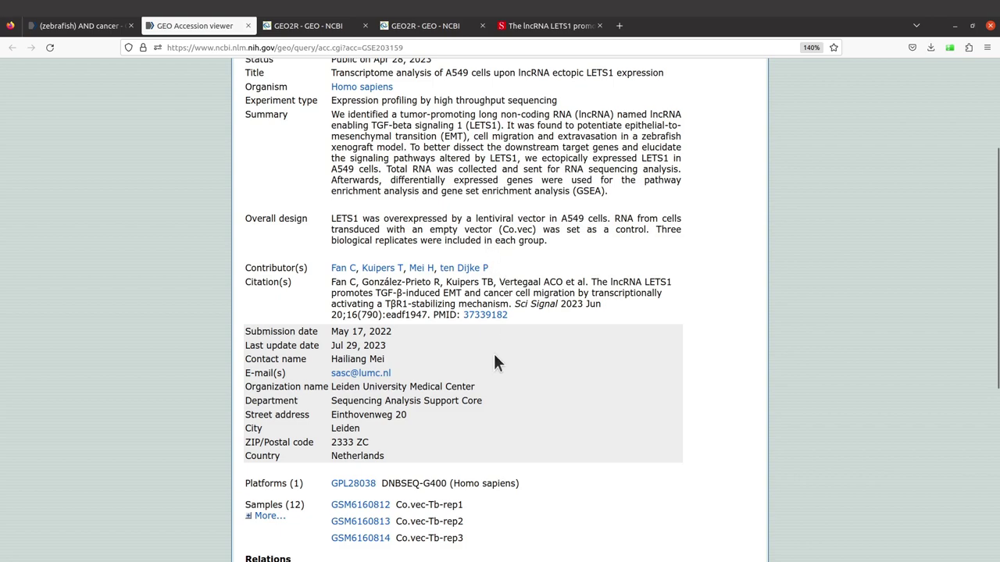
{"action": "left_click", "coordinate": [410, 26]}
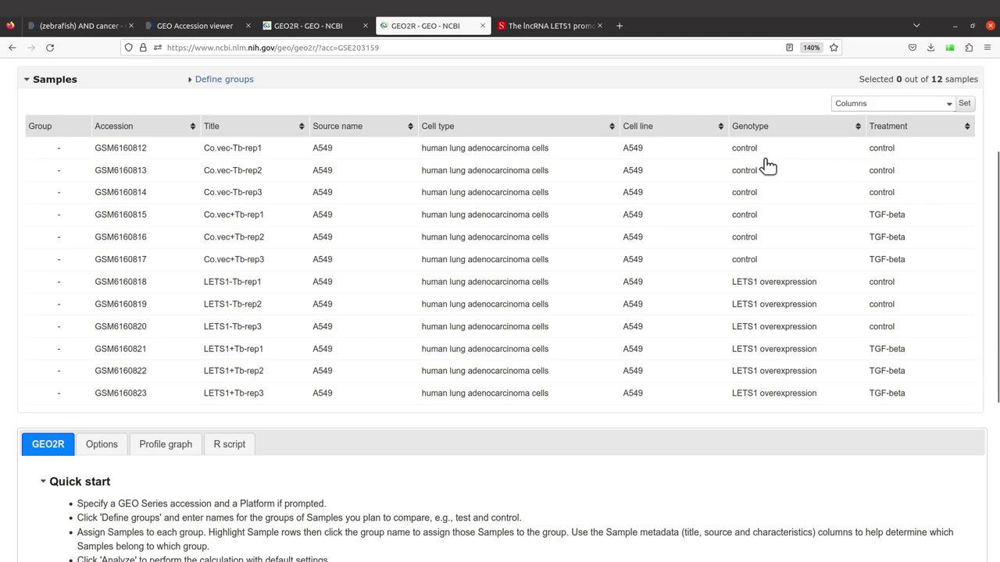
{"action": "scroll", "coordinate": [701, 277], "scroll_direction": "up", "scroll_amount": 4}
{"action": "scroll", "coordinate": [701, 276], "scroll_direction": "down", "scroll_amount": 4}
{"action": "scroll", "coordinate": [702, 285], "scroll_direction": "up", "scroll_amount": 3}
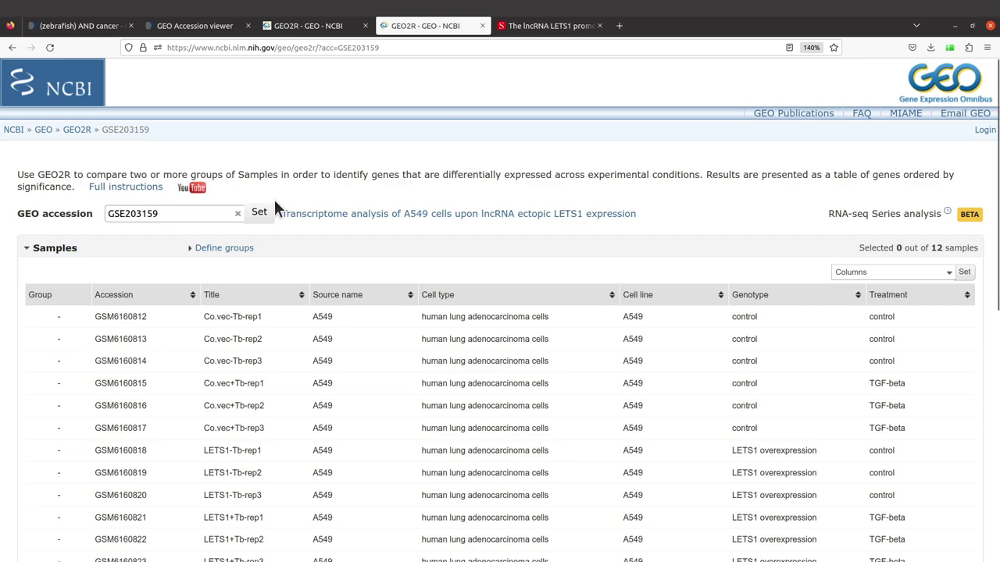
Open the full GEO2R instructions in a new browser tab and read how to define groups and assign samples to each group.
{"action": "right_click", "coordinate": [135, 187]}
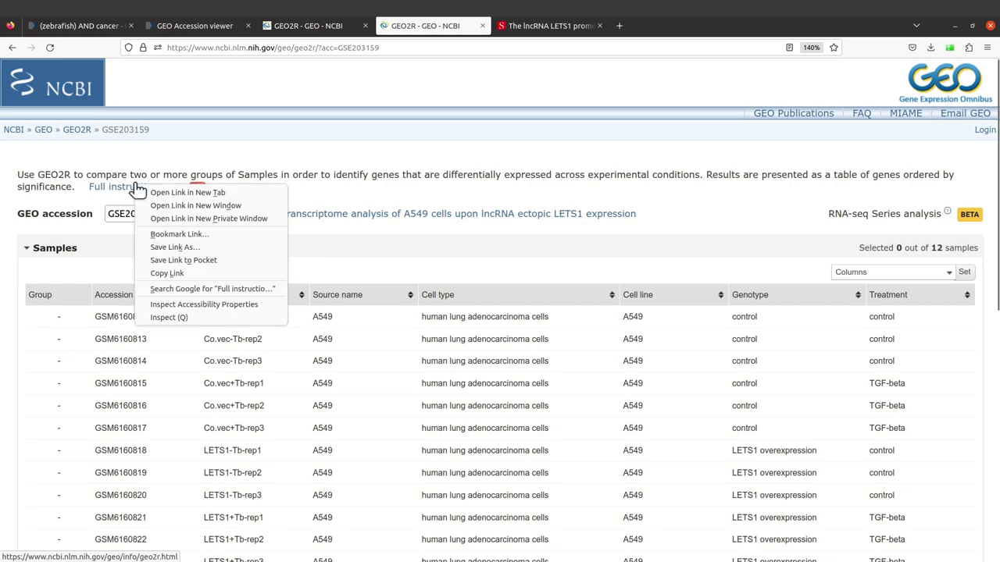
{"action": "left_click", "coordinate": [162, 192]}
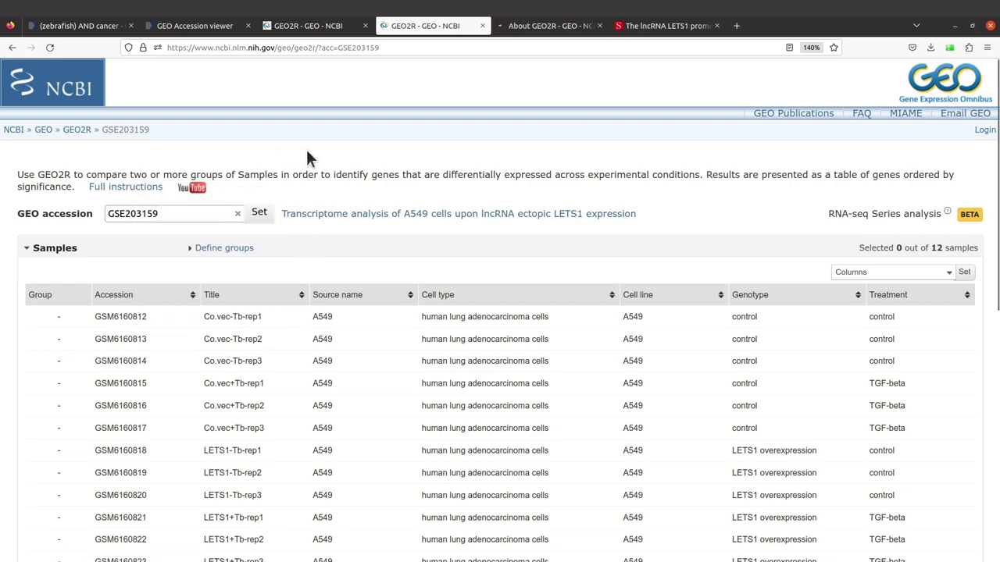
{"action": "left_click", "coordinate": [539, 25]}
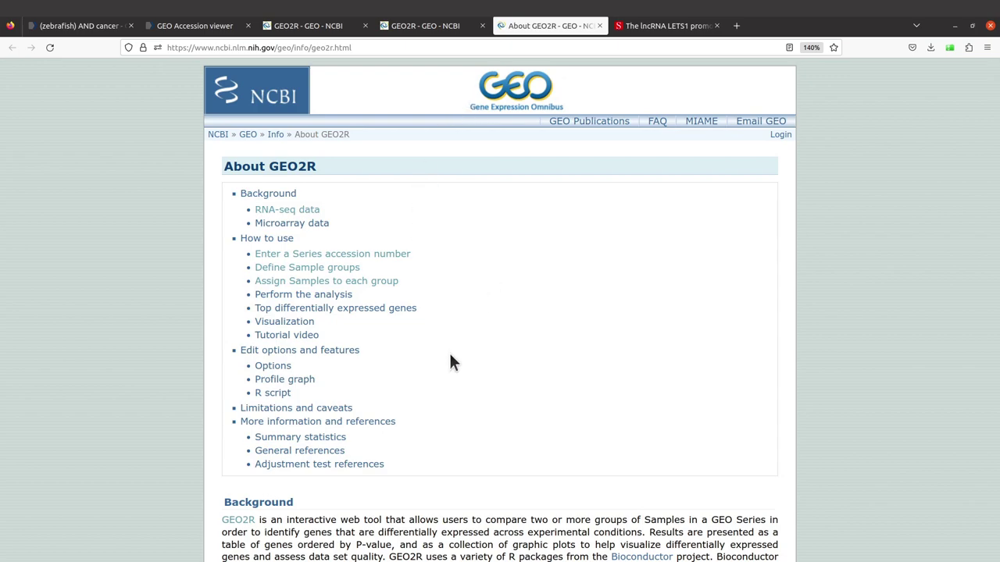
{"action": "left_click", "coordinate": [366, 283]}
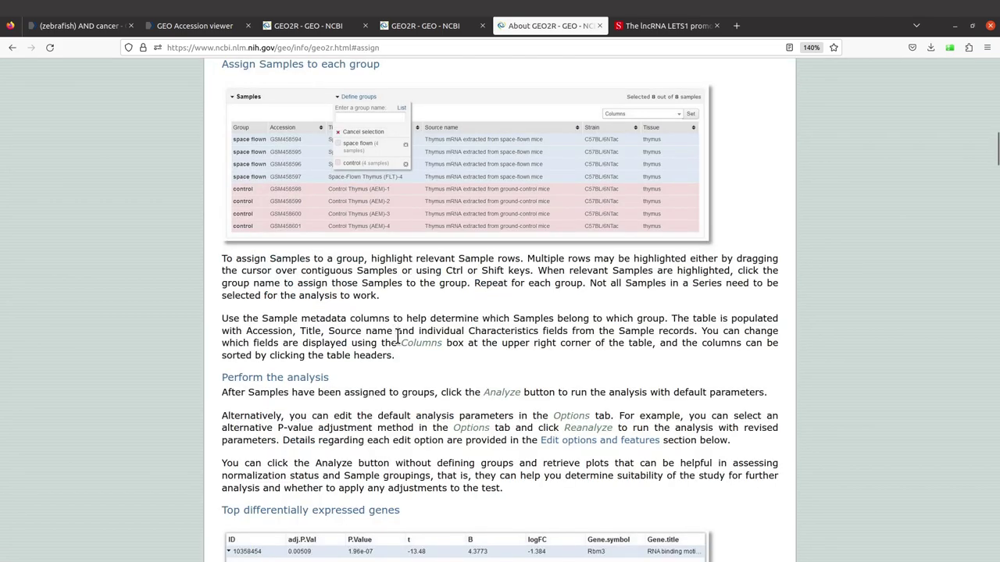
{"action": "scroll", "coordinate": [457, 187], "scroll_direction": "up", "scroll_amount": 3}
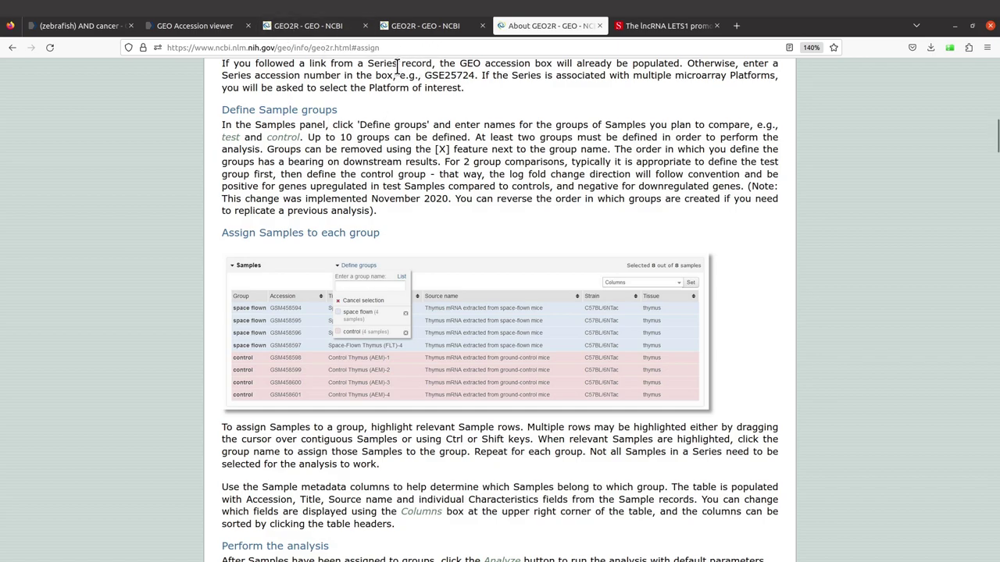
Return to the GSE203159 analysis in GEO2R and define two sample groups named "tgf-beta" and "control".
{"action": "left_click", "coordinate": [420, 24]}
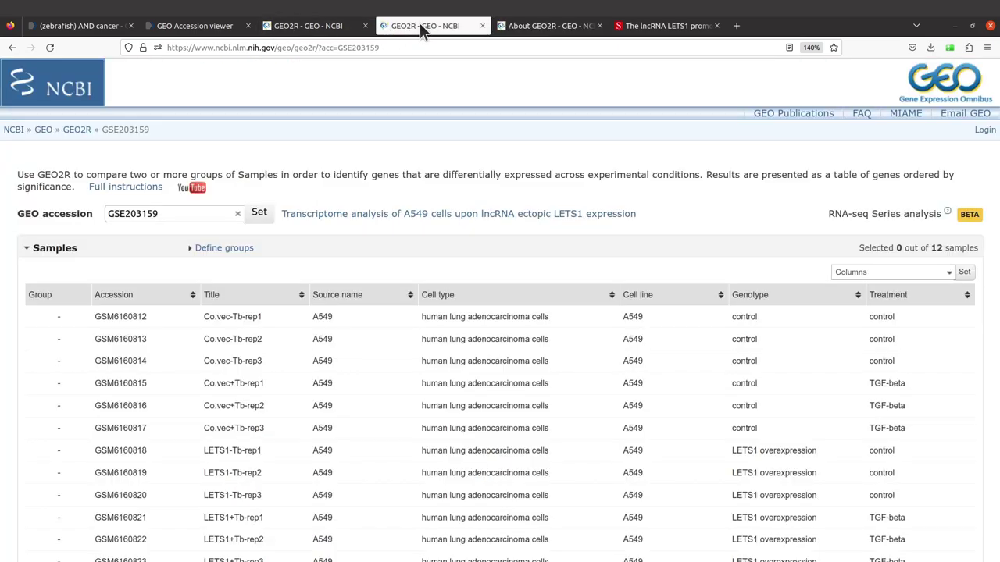
{"action": "scroll", "coordinate": [412, 326], "scroll_direction": "down", "scroll_amount": 3}
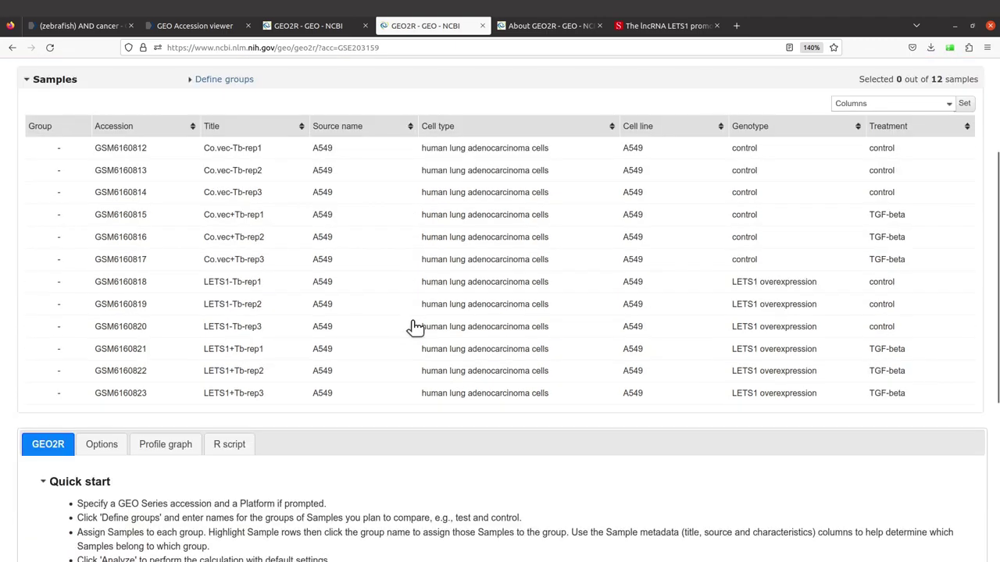
{"action": "scroll", "coordinate": [414, 328], "scroll_direction": "up", "scroll_amount": 3}
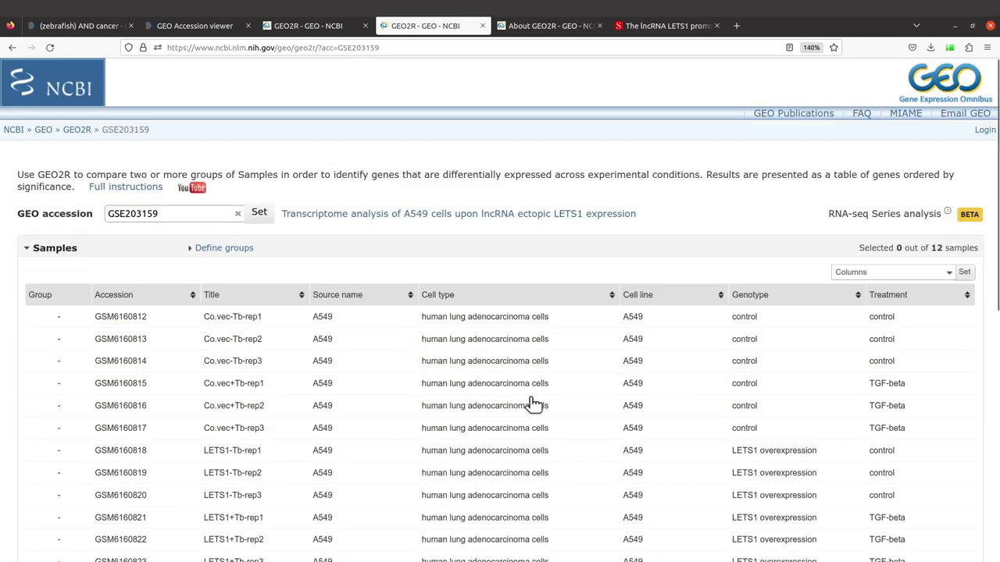
{"action": "scroll", "coordinate": [533, 405], "scroll_direction": "down", "scroll_amount": 2}
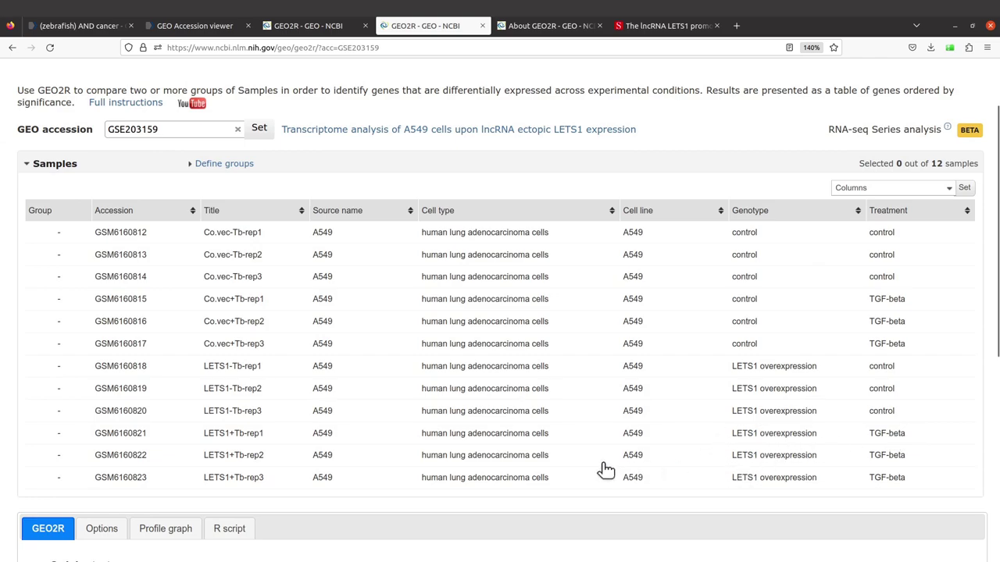
{"action": "left_click", "coordinate": [210, 168]}
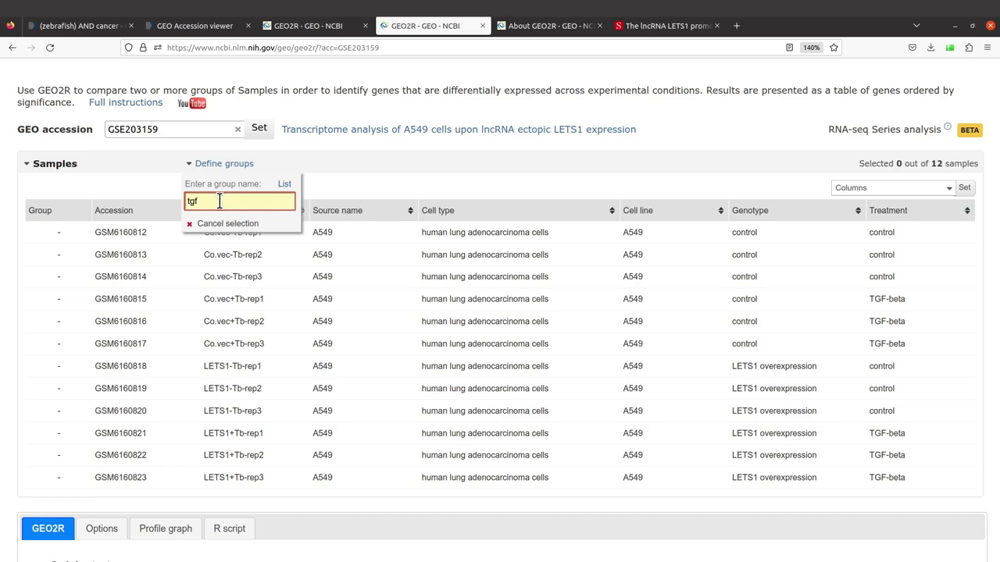
{"action": "type", "text": "tgf-beta"}
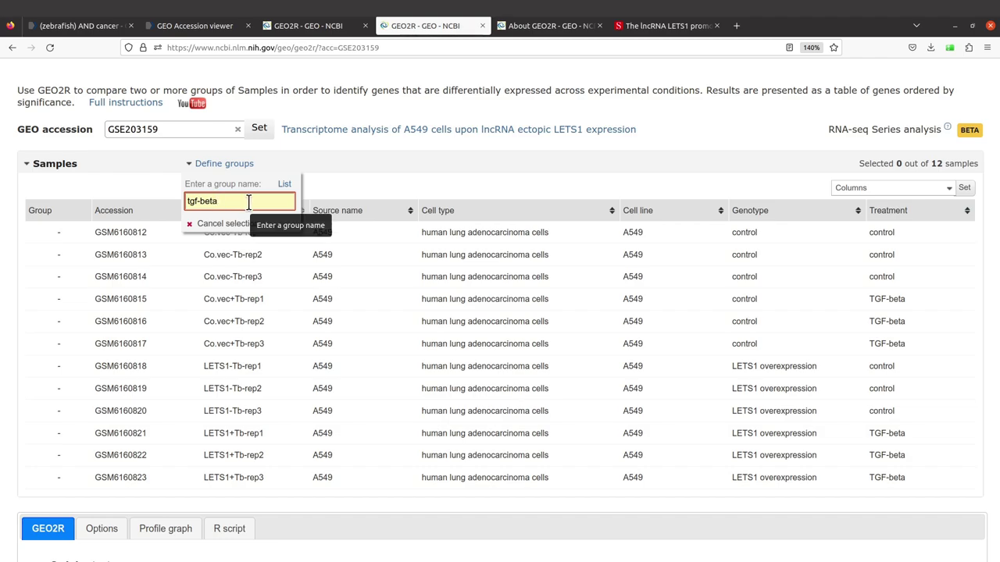
{"action": "key", "text": "Return"}
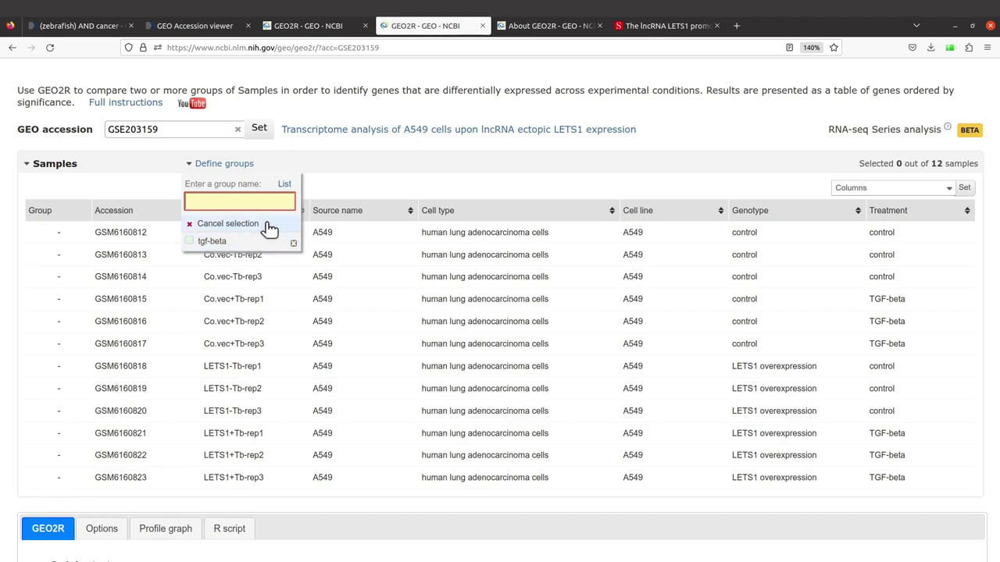
{"action": "type", "text": "control"}
{"action": "key", "text": "Return"}
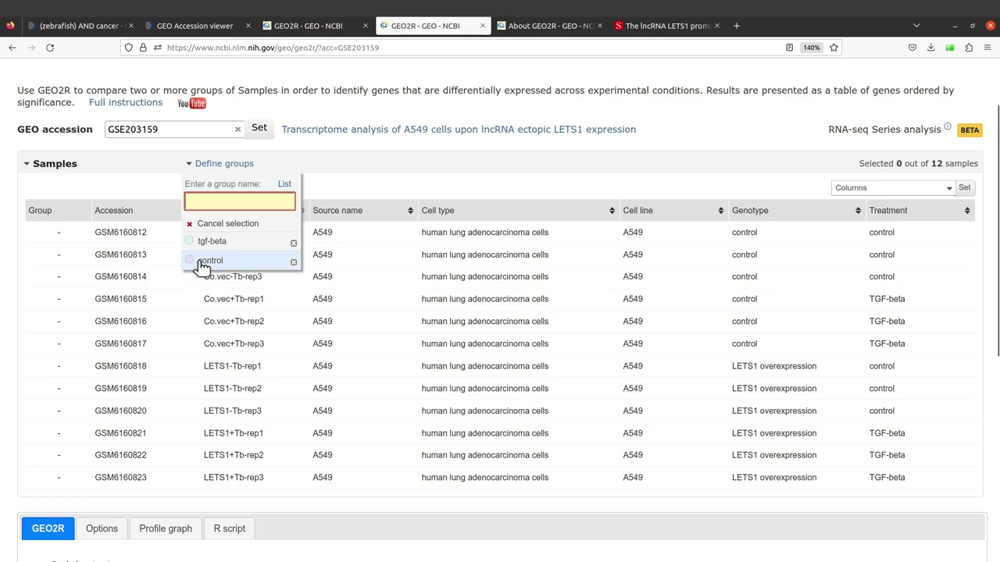
Assign samples GSM6160821, GSM6160822 and GSM6160823 (LETS1+Tb replicates 1 to 3) to the tgf-beta group.
{"action": "left_click", "coordinate": [351, 186]}
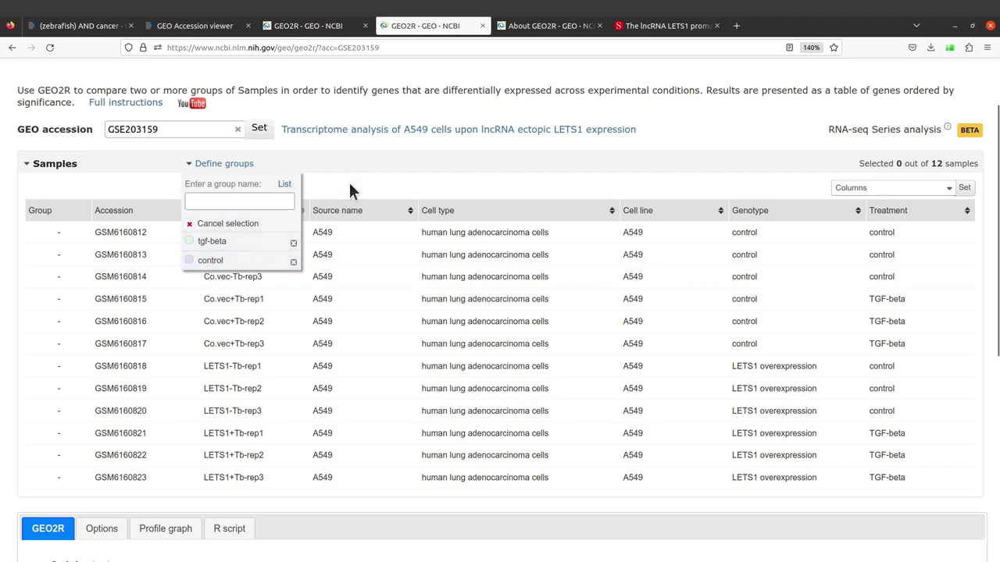
{"action": "left_click", "coordinate": [239, 165]}
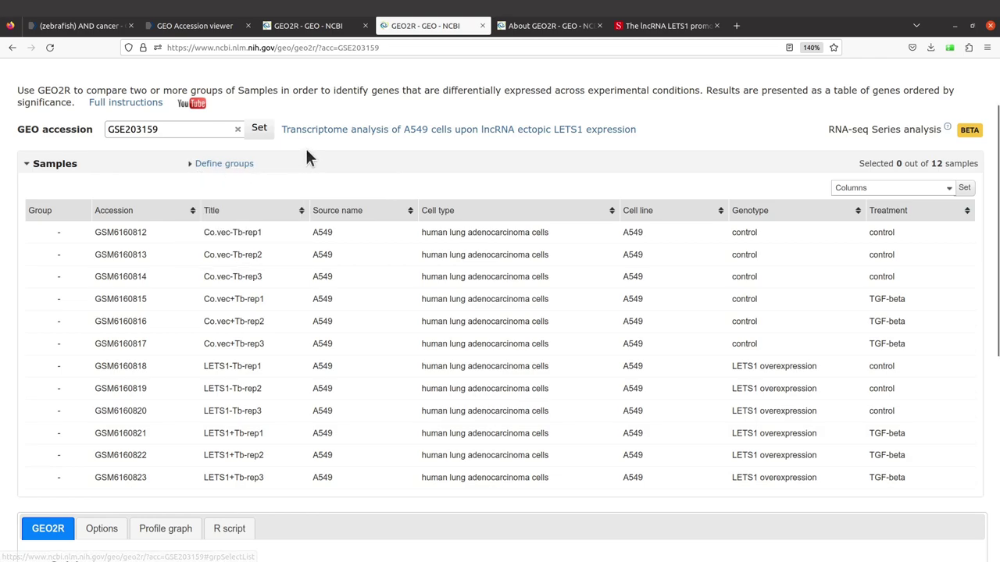
{"action": "left_click", "coordinate": [239, 165]}
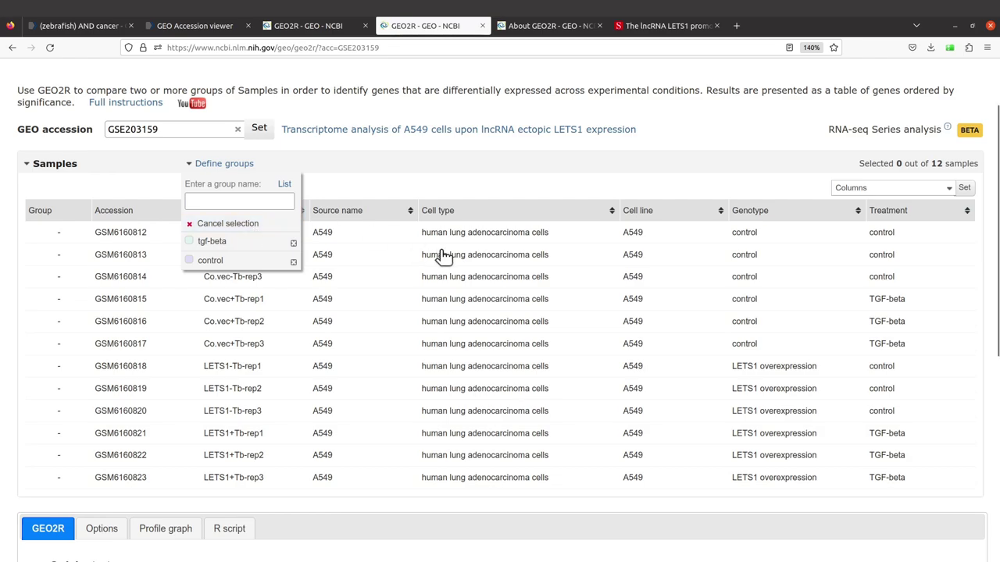
{"action": "scroll", "coordinate": [439, 254], "scroll_direction": "up", "scroll_amount": 2}
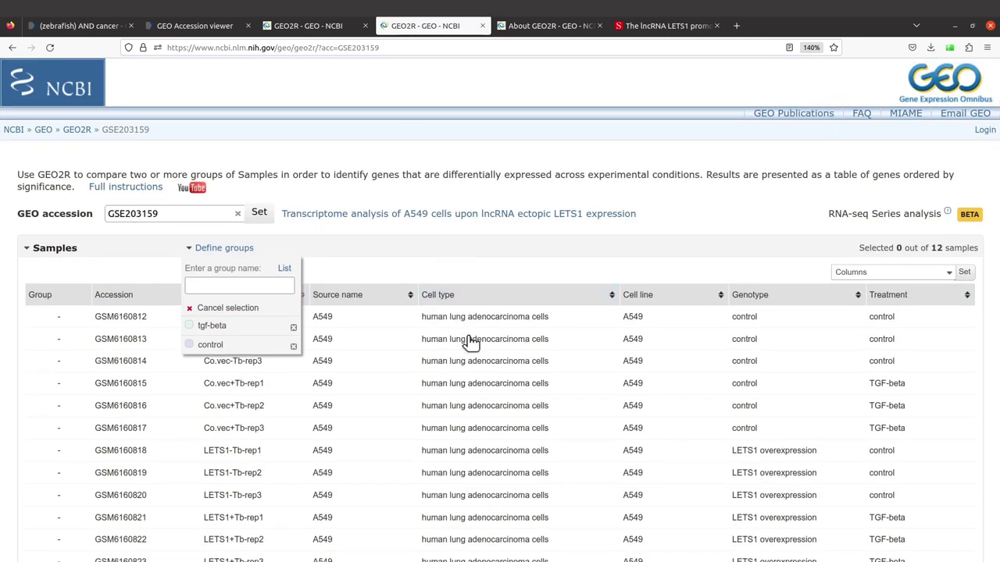
{"action": "scroll", "coordinate": [471, 341], "scroll_direction": "down", "scroll_amount": 4}
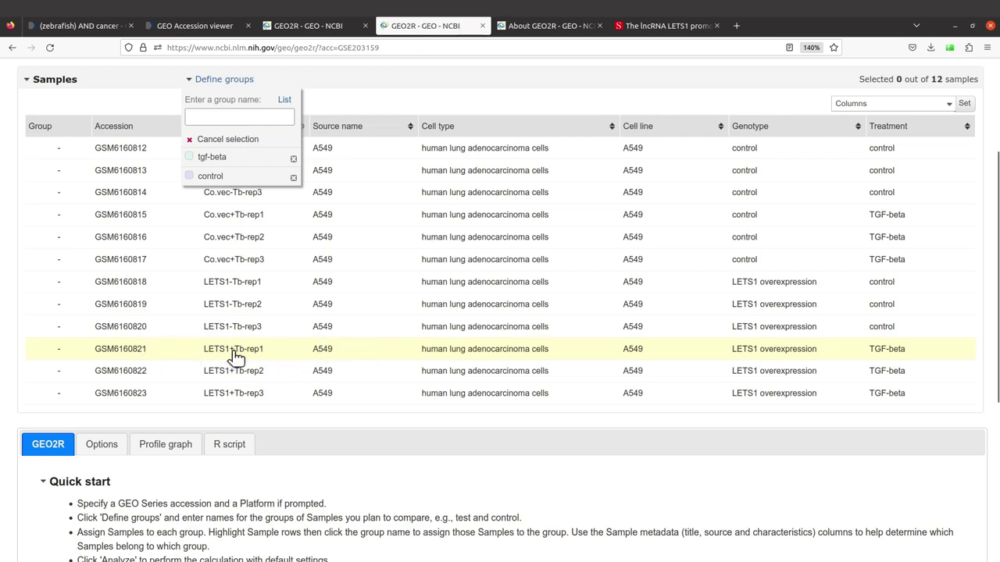
{"action": "left_click", "coordinate": [129, 379]}
{"action": "left_click", "coordinate": [125, 401]}
{"action": "left_click", "coordinate": [192, 160]}
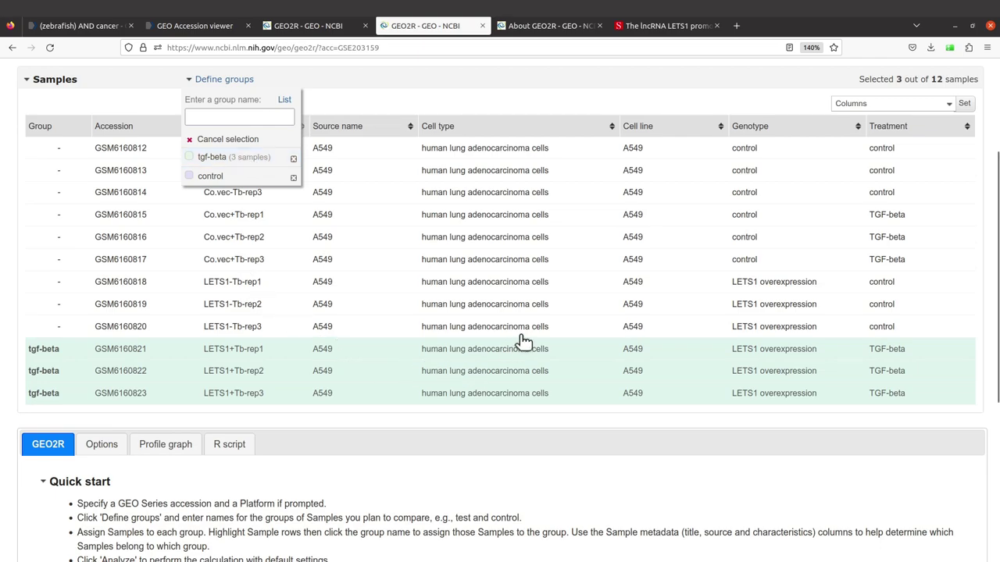
Assign samples GSM6160812, GSM6160813 and GSM6160814 (Co.vec-Tb replicates 1 to 3) to the control group.
{"action": "scroll", "coordinate": [576, 344], "scroll_direction": "up", "scroll_amount": 3}
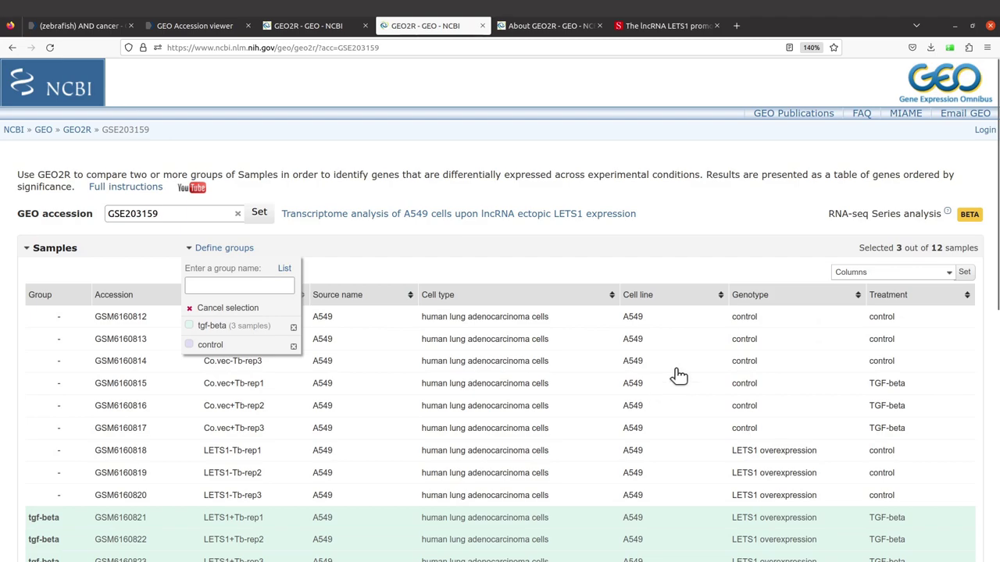
{"action": "scroll", "coordinate": [540, 382], "scroll_direction": "down", "scroll_amount": 2}
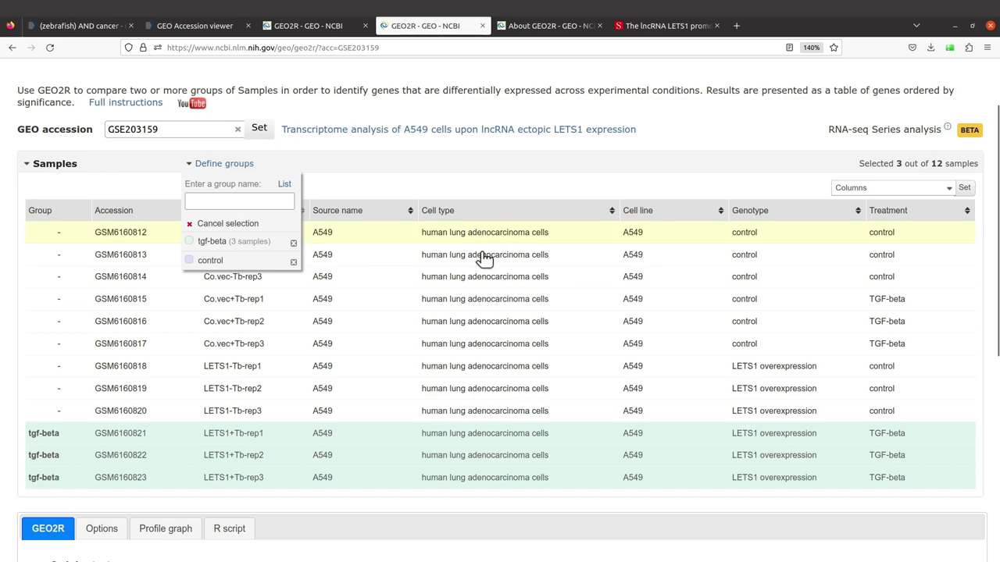
{"action": "left_click", "coordinate": [485, 258]}
{"action": "left_click", "coordinate": [476, 279]}
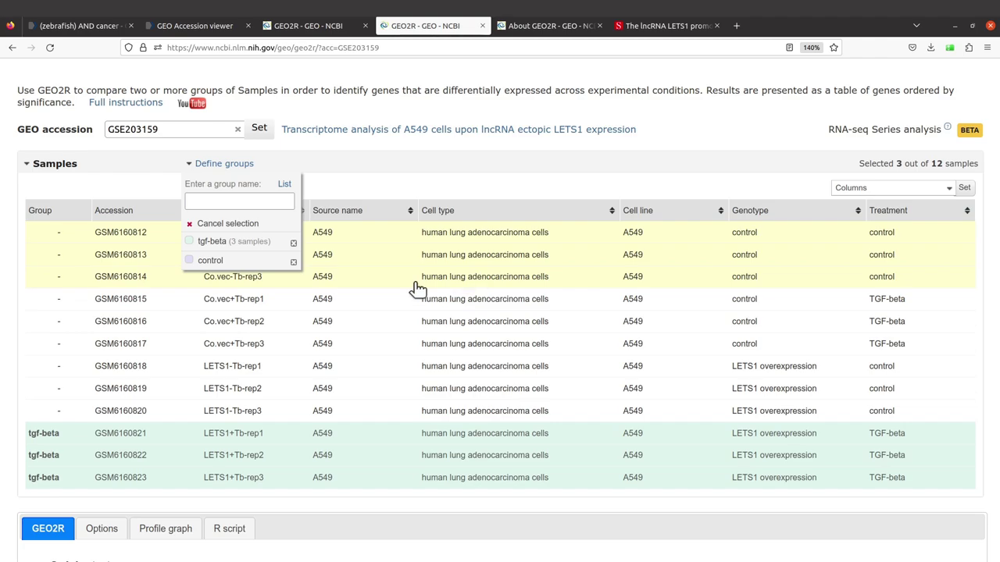
{"action": "left_click", "coordinate": [193, 263]}
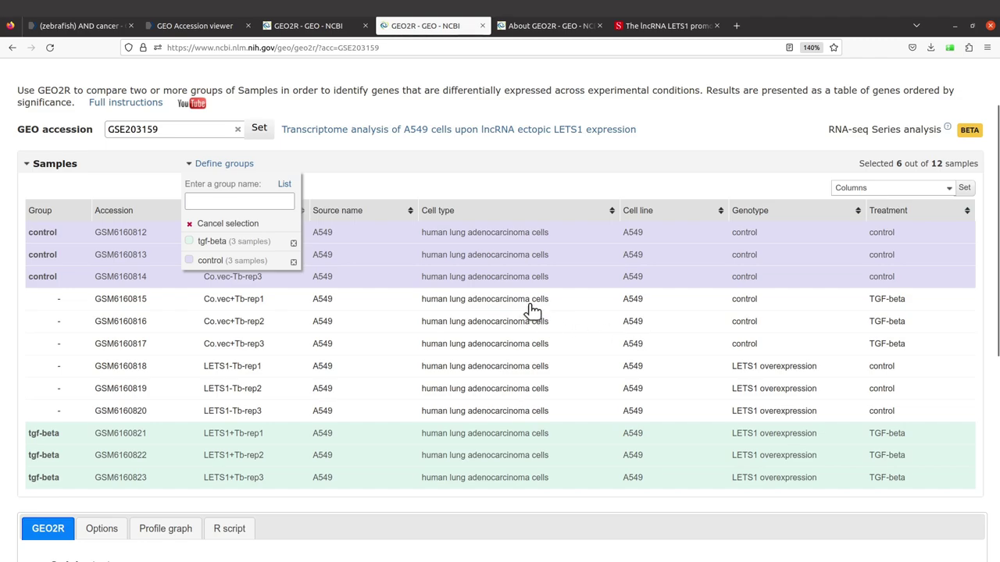
{"action": "left_click", "coordinate": [547, 283]}
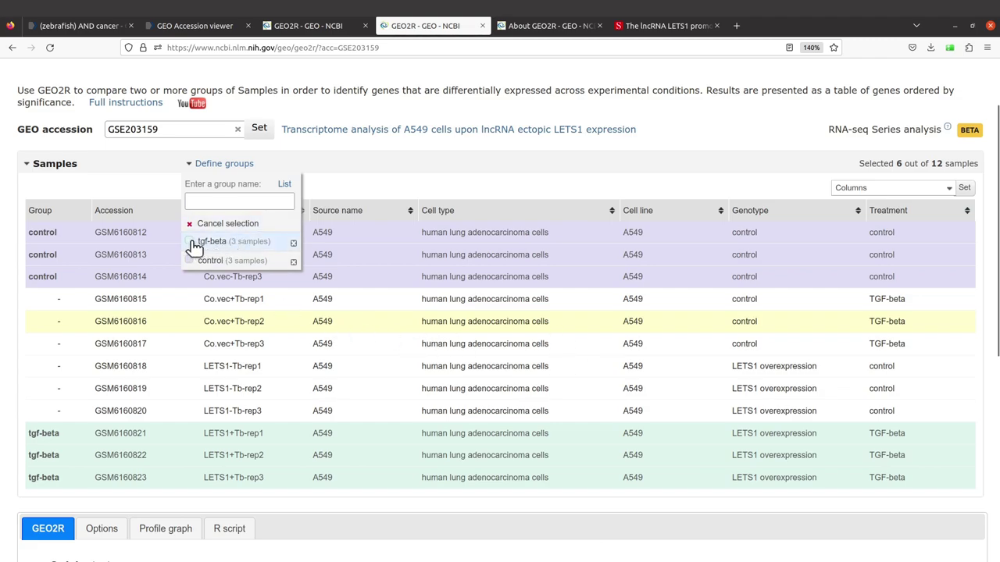
Close the list of defined groups and run the tgf-beta versus control analysis with default settings.
{"action": "left_click", "coordinate": [224, 166]}
{"action": "left_click", "coordinate": [223, 164]}
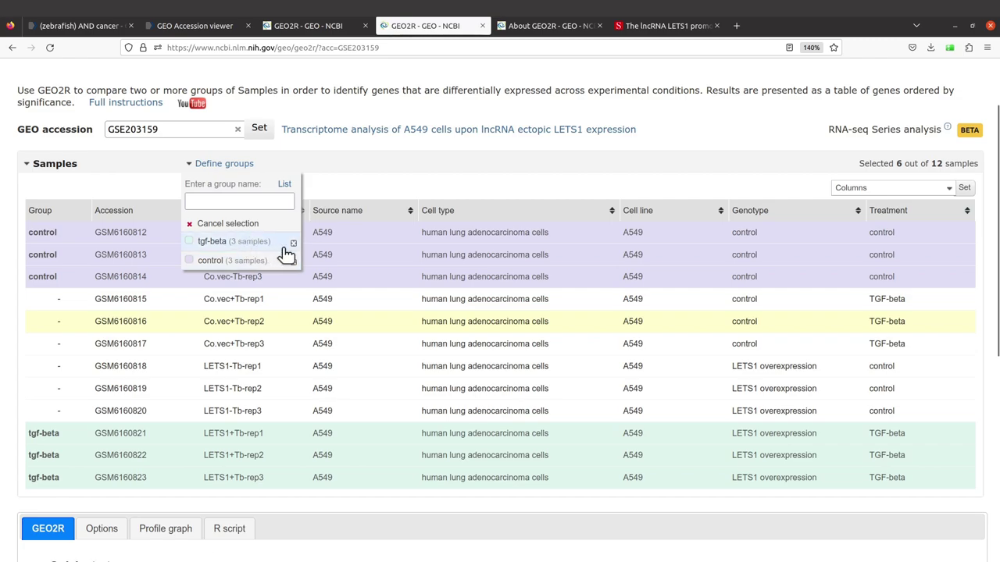
{"action": "left_click", "coordinate": [218, 167]}
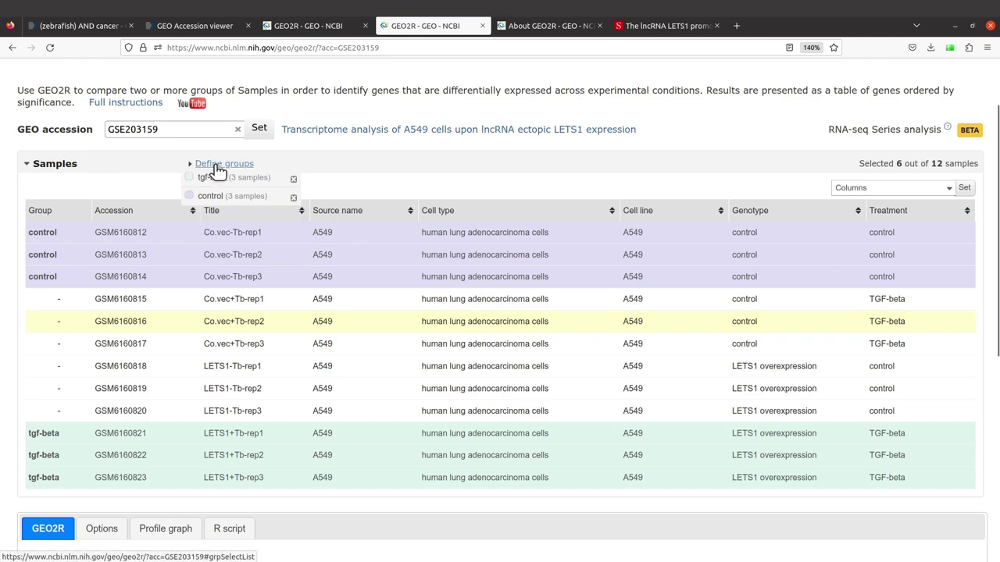
{"action": "scroll", "coordinate": [242, 364], "scroll_direction": "down", "scroll_amount": 5}
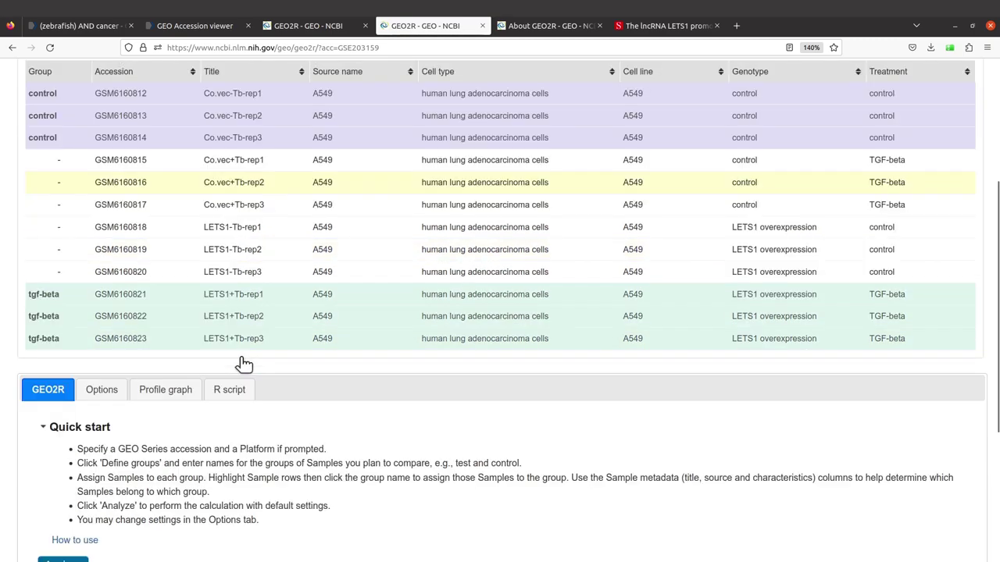
{"action": "scroll", "coordinate": [140, 364], "scroll_direction": "up", "scroll_amount": 2}
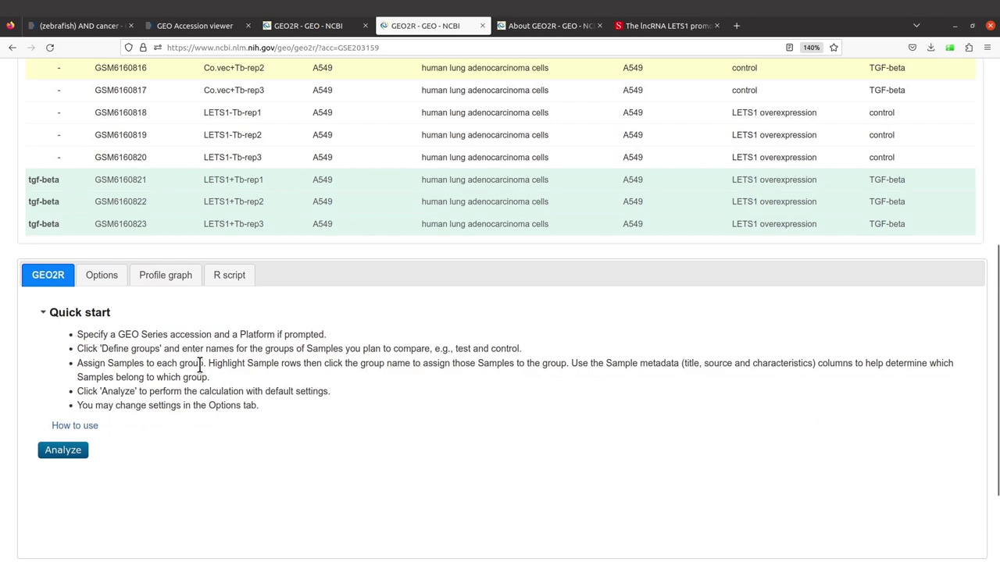
{"action": "left_click", "coordinate": [63, 451]}
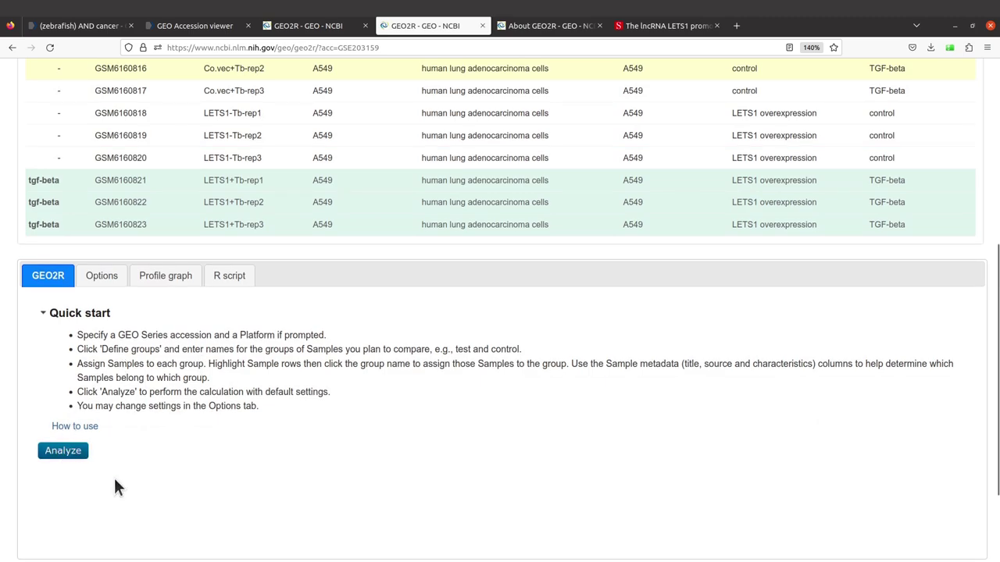
{"action": "left_click", "coordinate": [66, 452]}
{"action": "scroll", "coordinate": [66, 453], "scroll_direction": "down", "scroll_amount": 4}
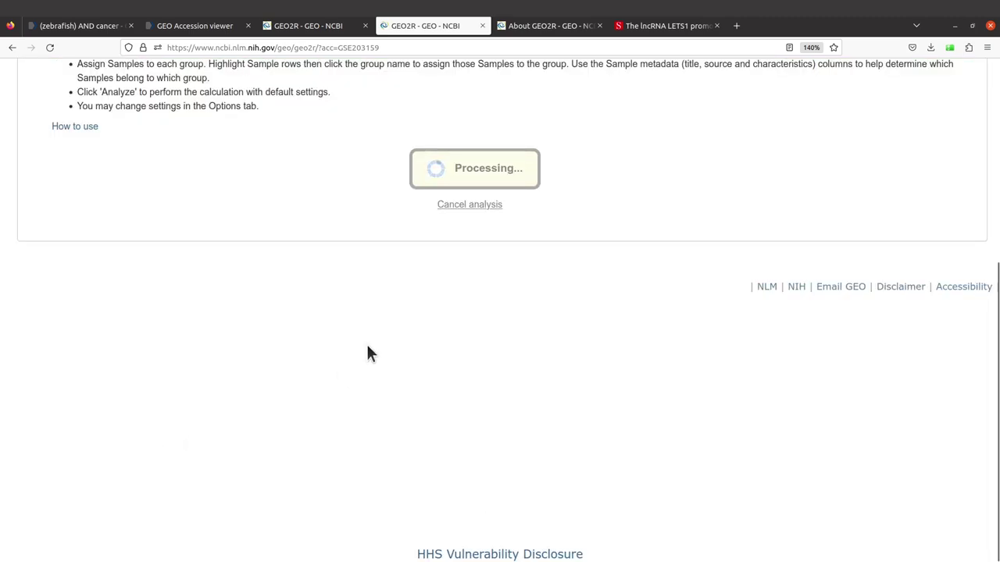
{"action": "scroll", "coordinate": [368, 349], "scroll_direction": "up", "scroll_amount": 3}
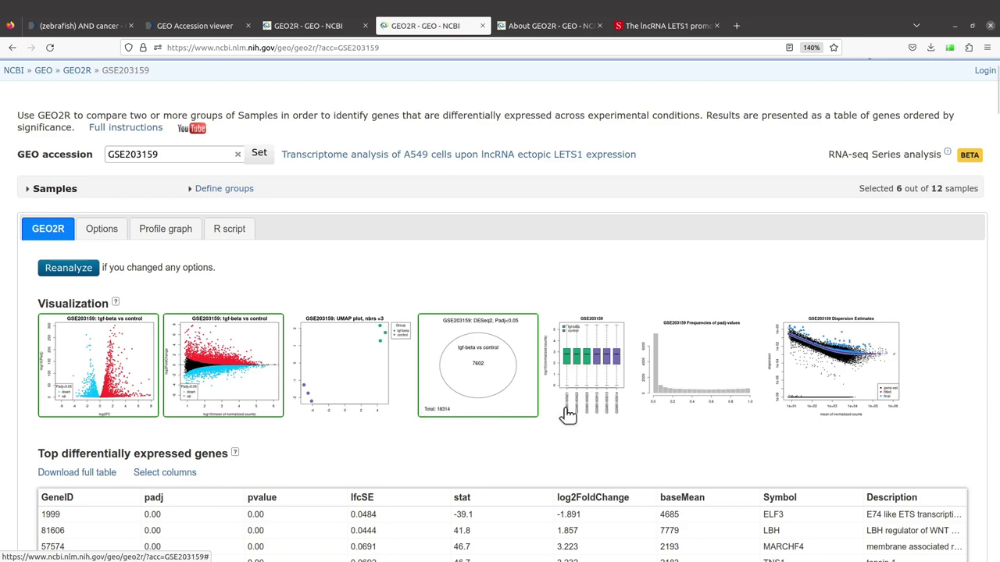
Examine the table of top differentially expressed genes, including its padj and log2FoldChange columns, and the visualization thumbnails.
{"action": "scroll", "coordinate": [565, 409], "scroll_direction": "down", "scroll_amount": 3}
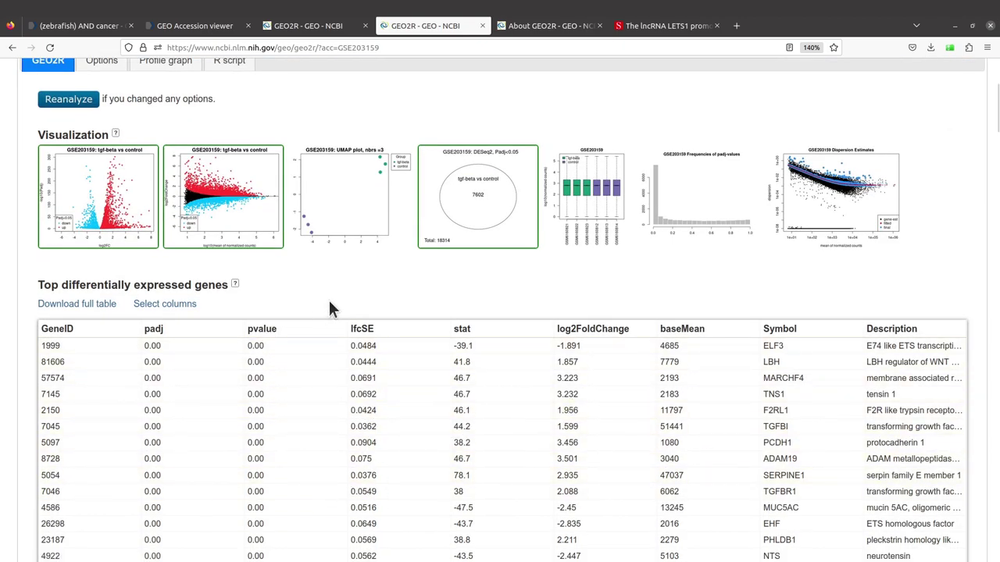
{"action": "scroll", "coordinate": [331, 431], "scroll_direction": "down", "scroll_amount": 3}
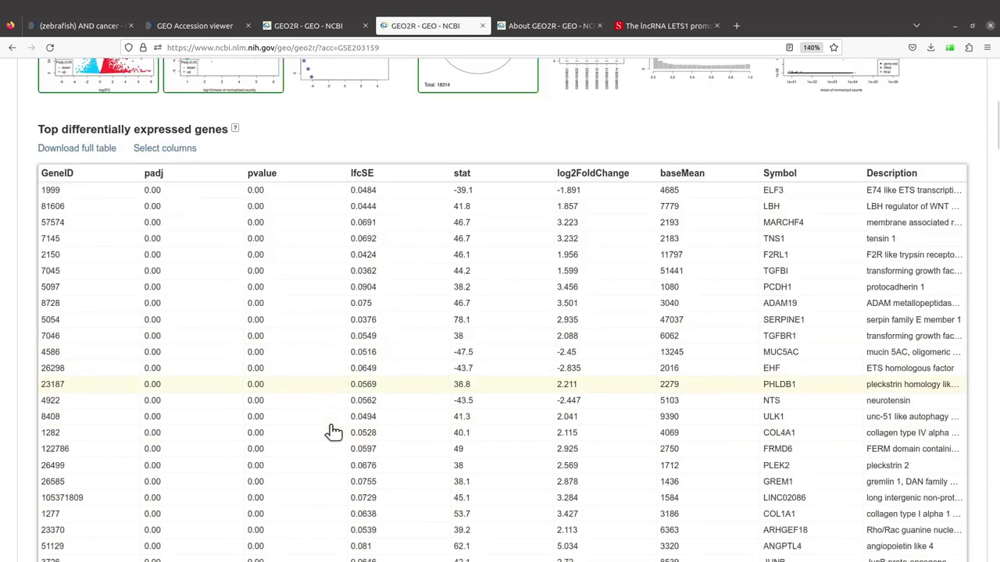
{"action": "scroll", "coordinate": [331, 433], "scroll_direction": "up", "scroll_amount": 2}
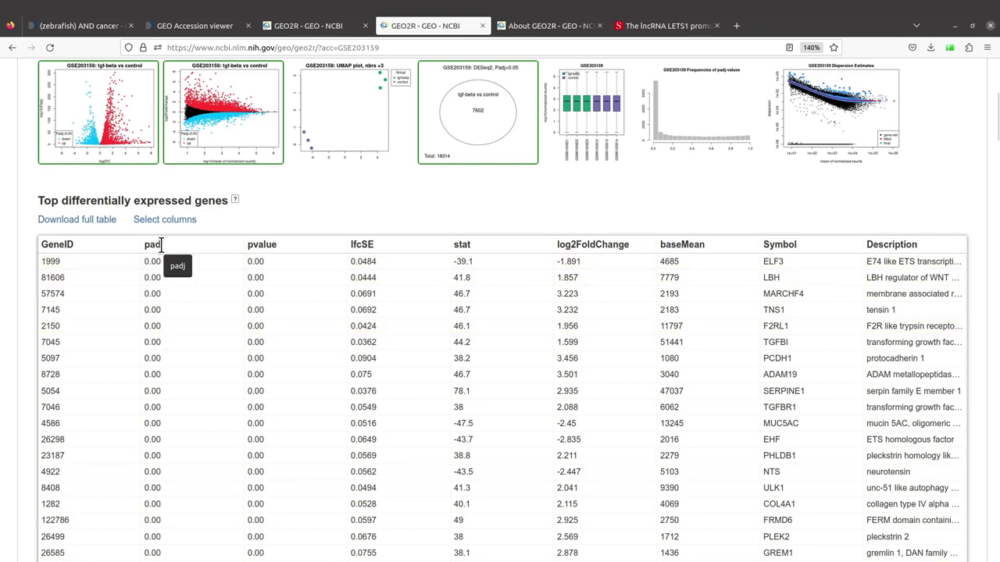
{"action": "scroll", "coordinate": [156, 341], "scroll_direction": "down", "scroll_amount": 5}
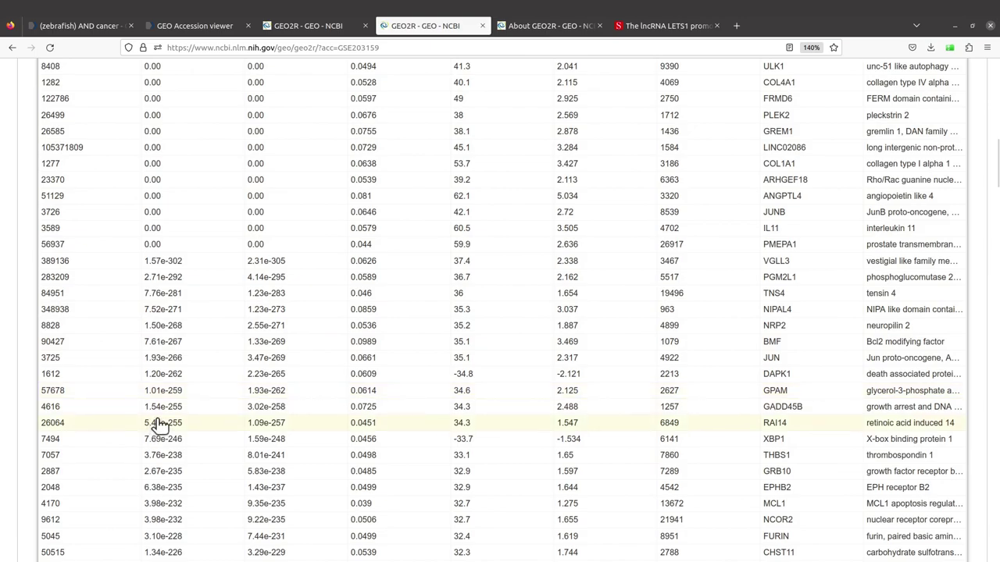
{"action": "scroll", "coordinate": [164, 464], "scroll_direction": "up", "scroll_amount": 3}
{"action": "scroll", "coordinate": [164, 403], "scroll_direction": "up", "scroll_amount": 2}
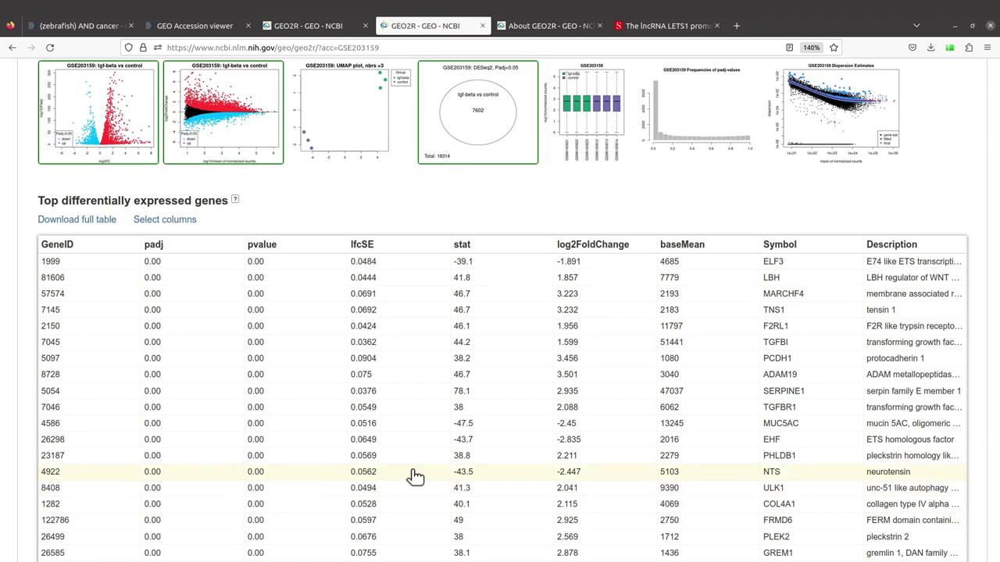
{"action": "scroll", "coordinate": [415, 476], "scroll_direction": "up", "scroll_amount": 5}
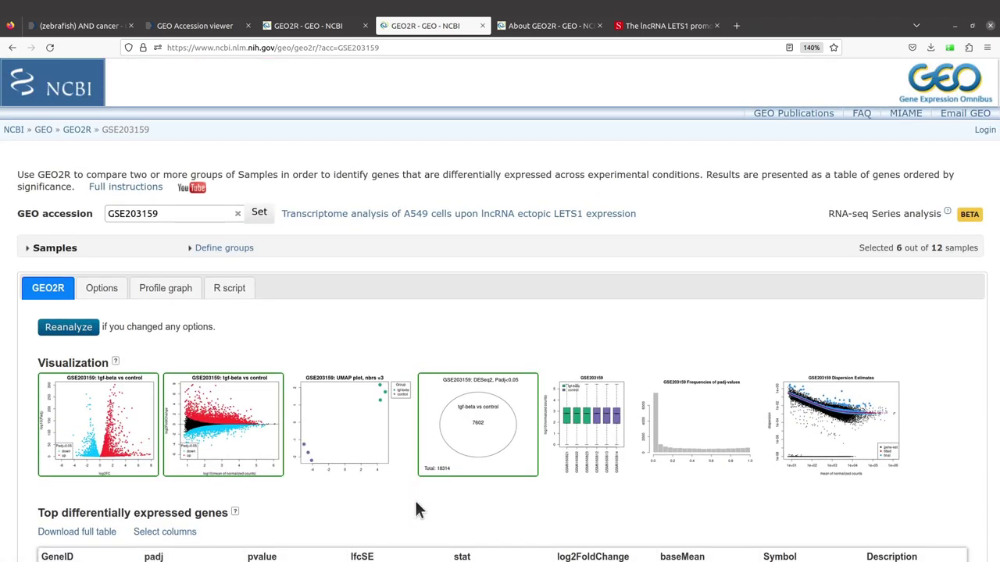
{"action": "scroll", "coordinate": [453, 511], "scroll_direction": "down", "scroll_amount": 2}
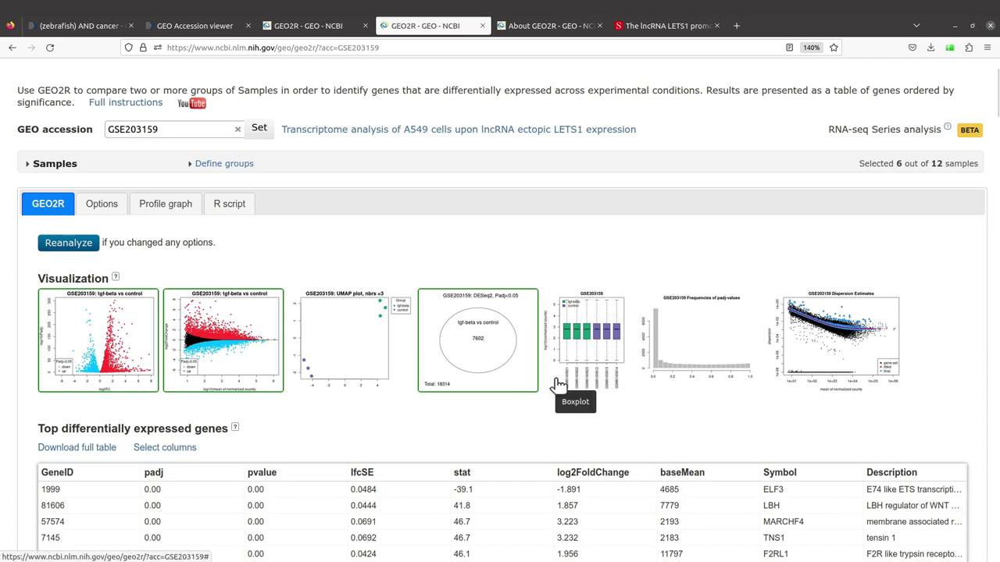
{"action": "scroll", "coordinate": [608, 409], "scroll_direction": "down", "scroll_amount": 4}
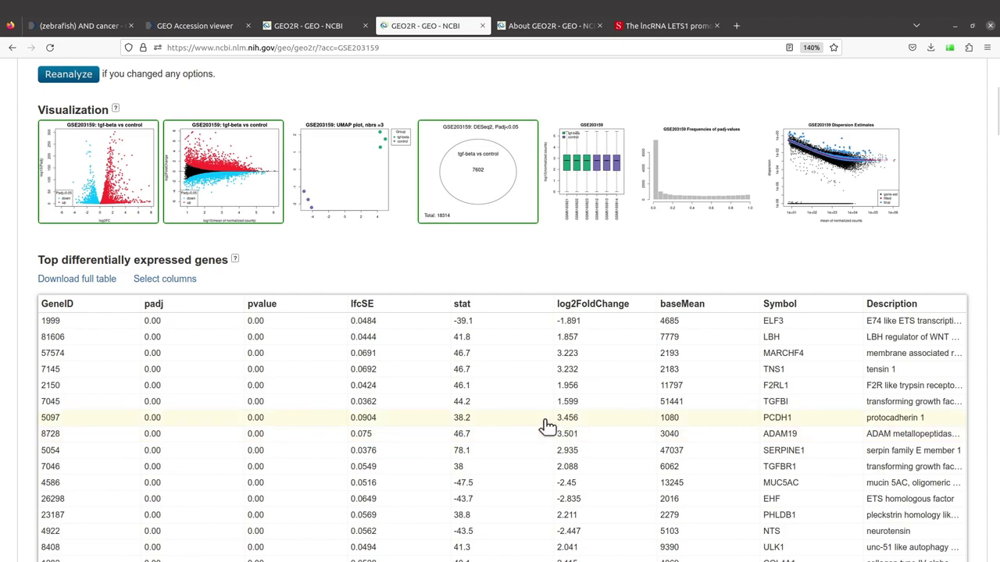
{"action": "scroll", "coordinate": [544, 426], "scroll_direction": "up", "scroll_amount": 4}
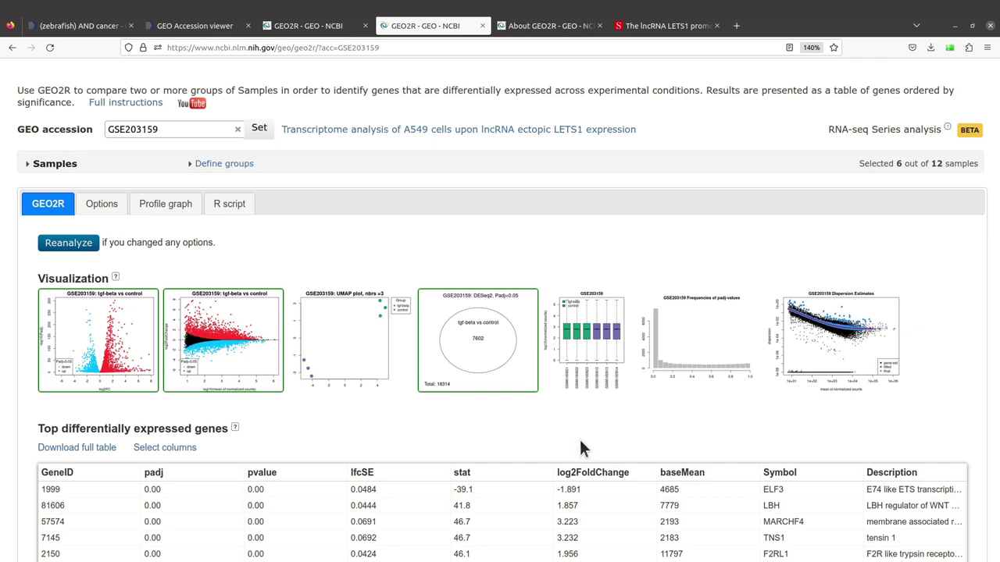
View the enlarged volcano, mean-difference and UMAP plots for the tgf-beta versus control comparison.
{"action": "left_click", "coordinate": [117, 327]}
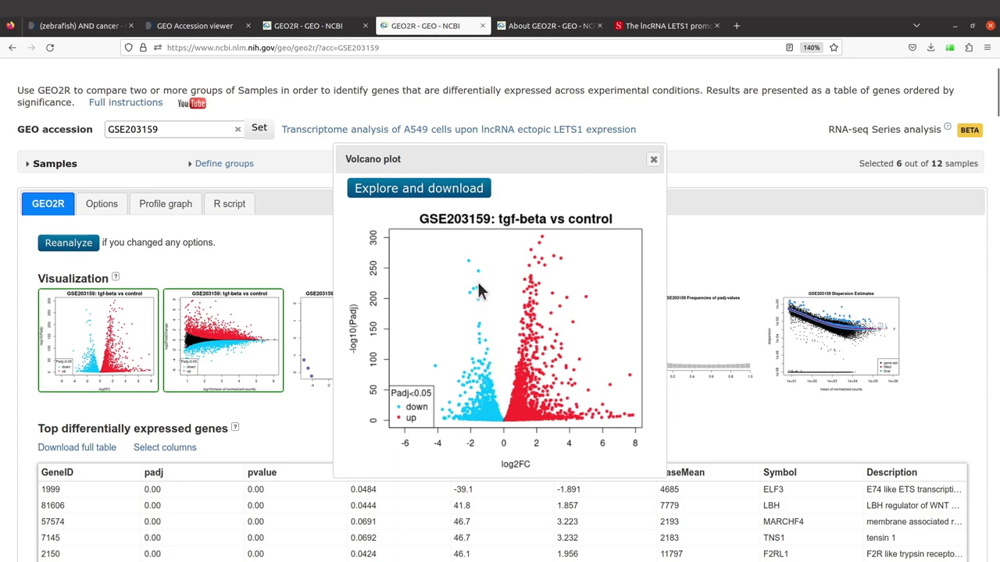
{"action": "left_click", "coordinate": [653, 160]}
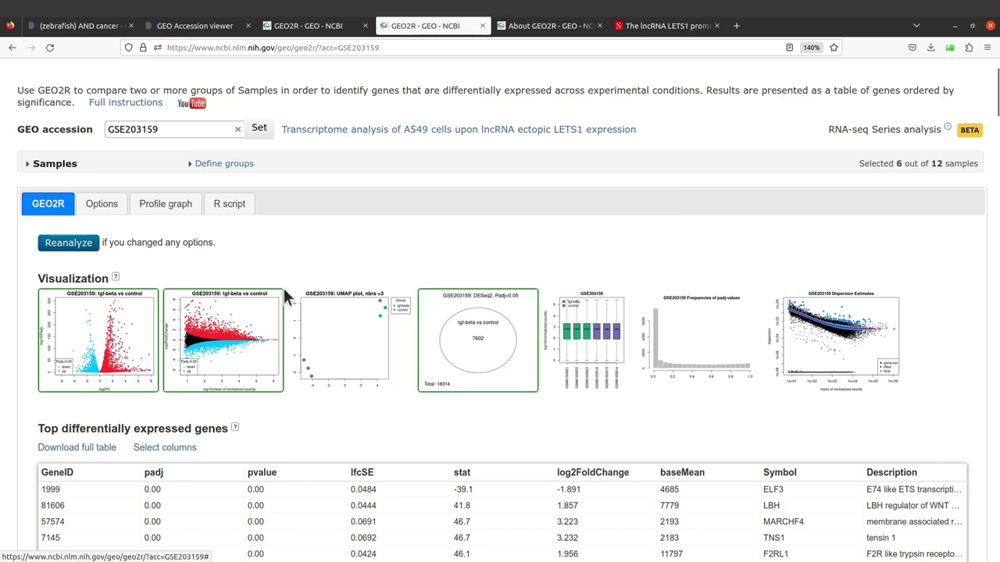
{"action": "left_click", "coordinate": [223, 312]}
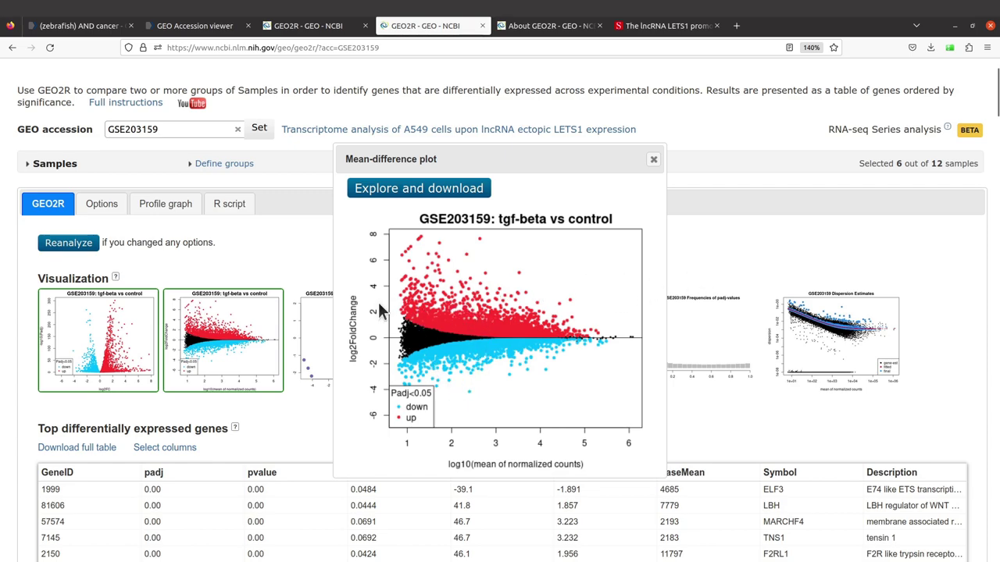
{"action": "left_click", "coordinate": [316, 340]}
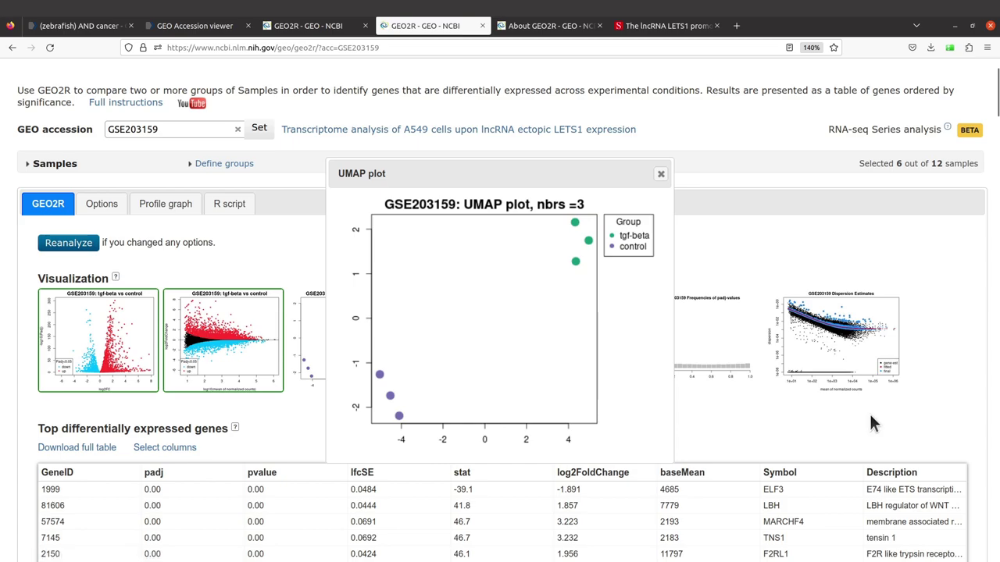
{"action": "left_click", "coordinate": [661, 175]}
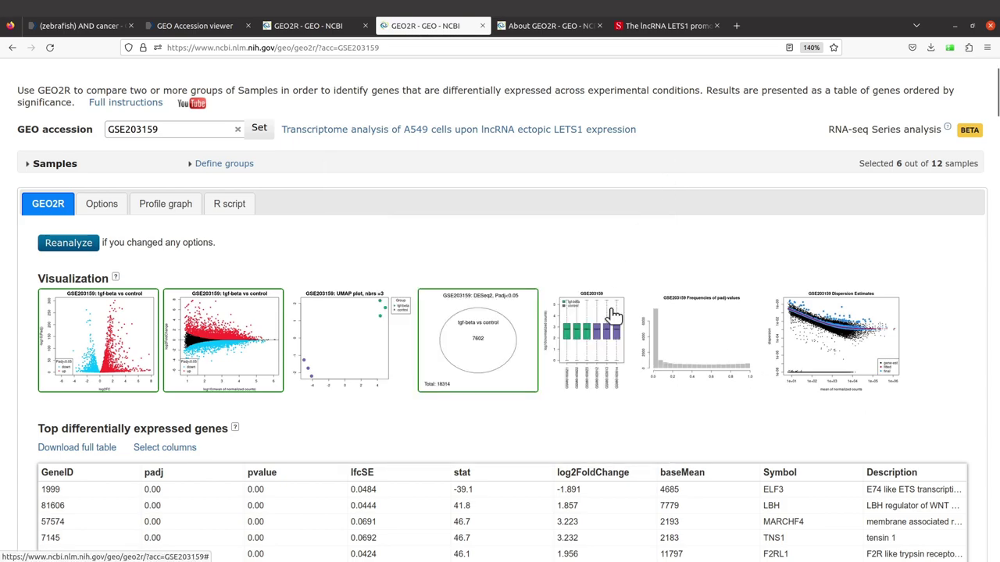
View the enlarged boxplot, P-value histogram and mean-variance trend plot for GSE203159.
{"action": "left_click", "coordinate": [586, 329]}
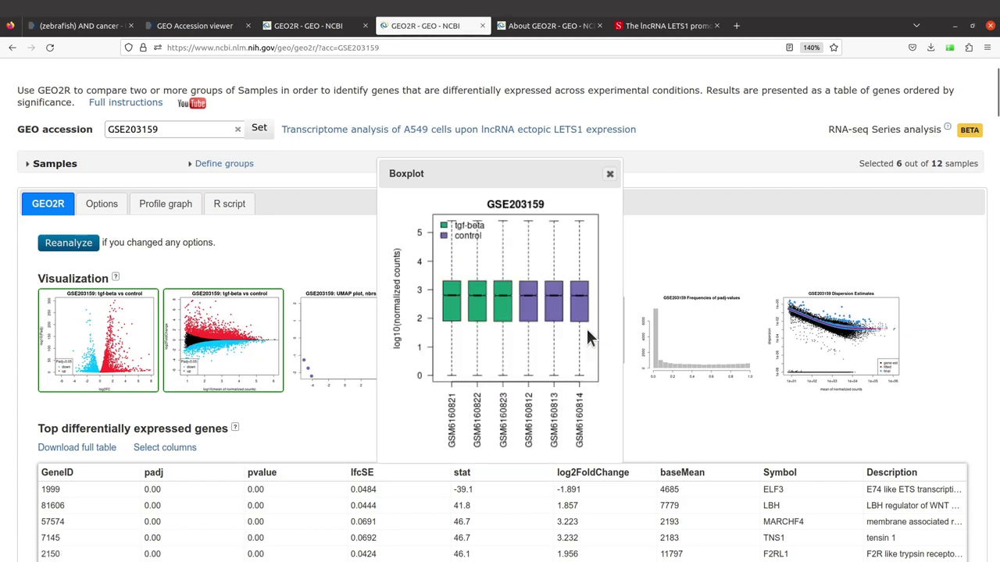
{"action": "left_click", "coordinate": [711, 344]}
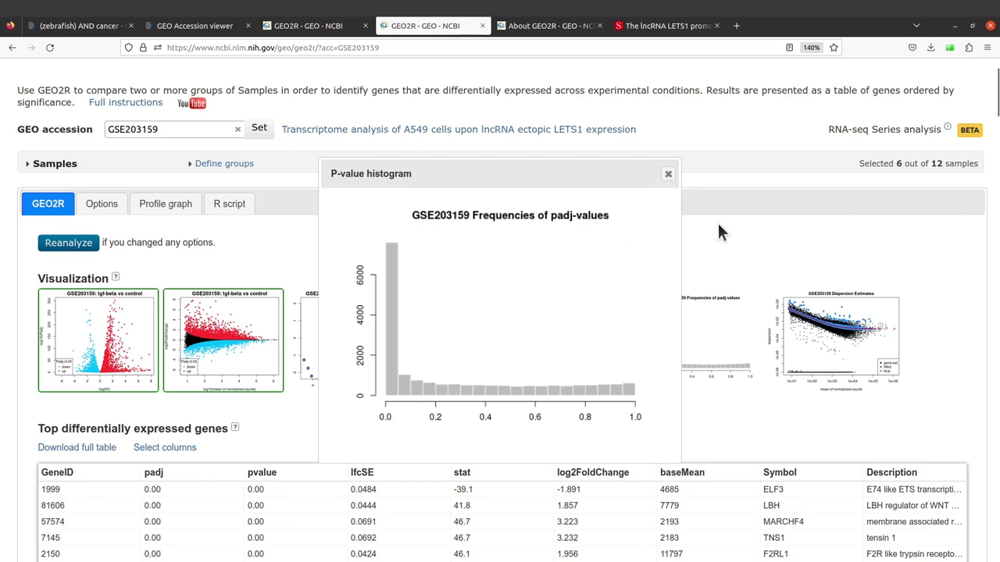
{"action": "left_click", "coordinate": [851, 336]}
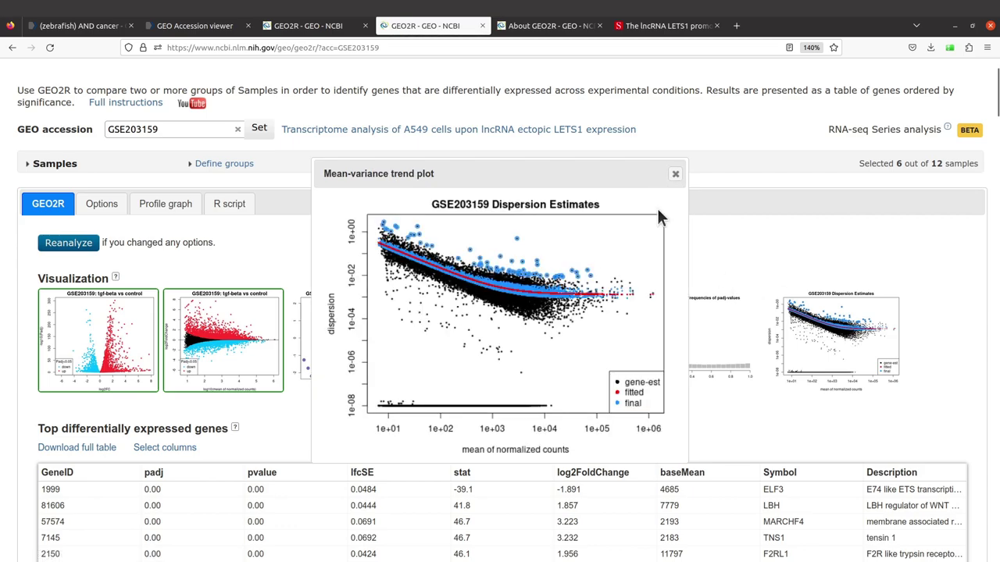
Close the mean-variance trend plot and display the expression profile graph for the gene ELF3 across the samples.
{"action": "left_click", "coordinate": [675, 174]}
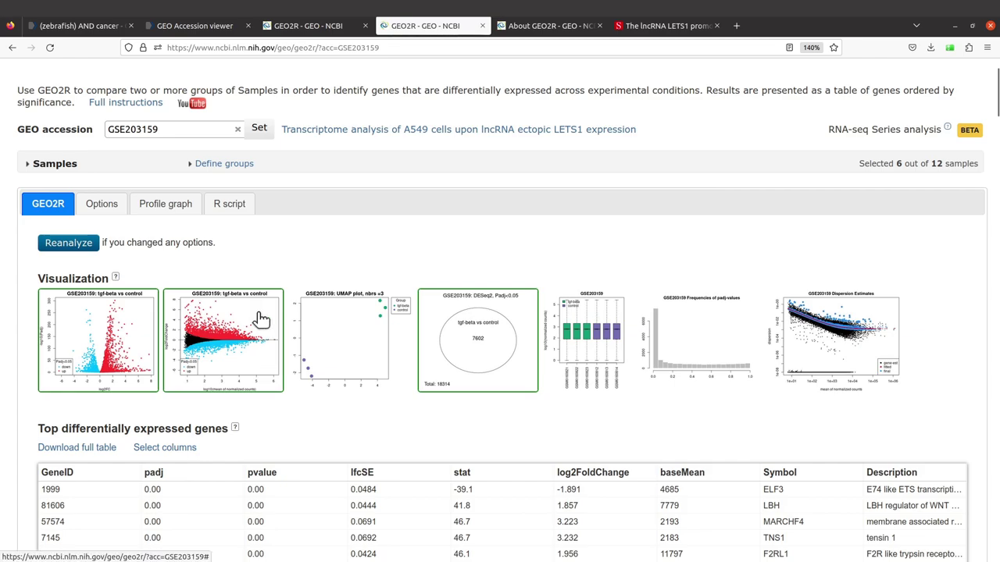
{"action": "left_click", "coordinate": [169, 206]}
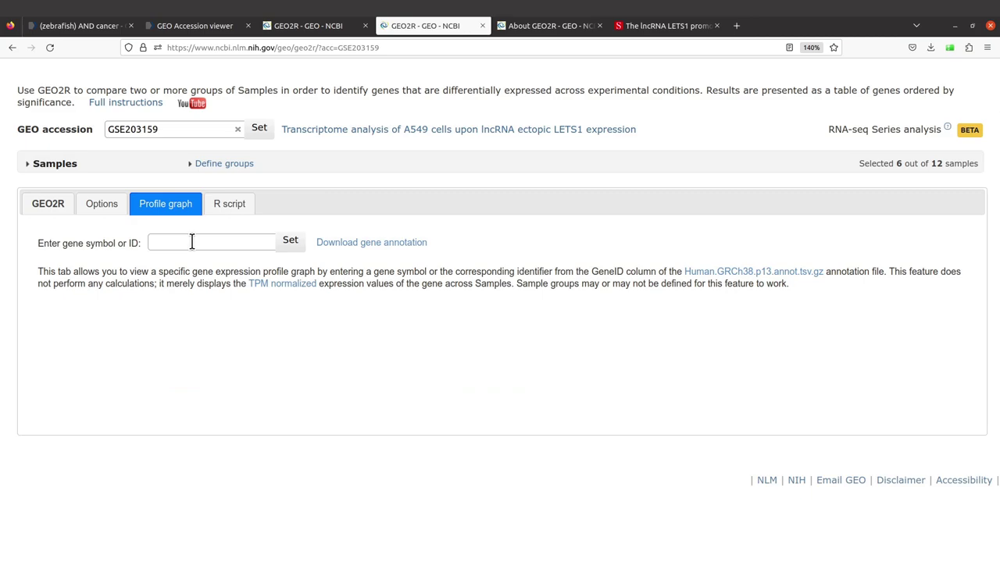
{"action": "left_click", "coordinate": [48, 205]}
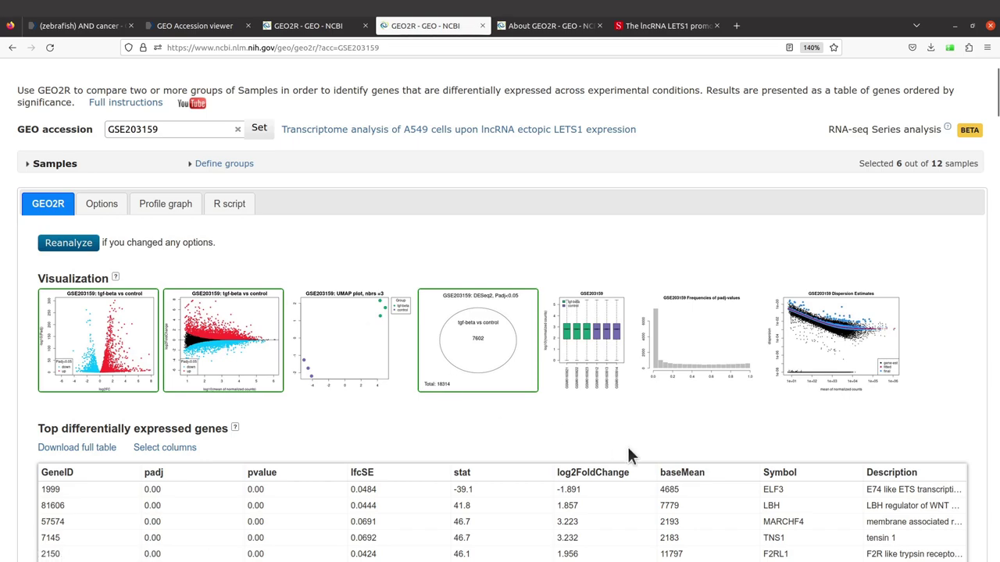
{"action": "scroll", "coordinate": [628, 457], "scroll_direction": "down", "scroll_amount": 2}
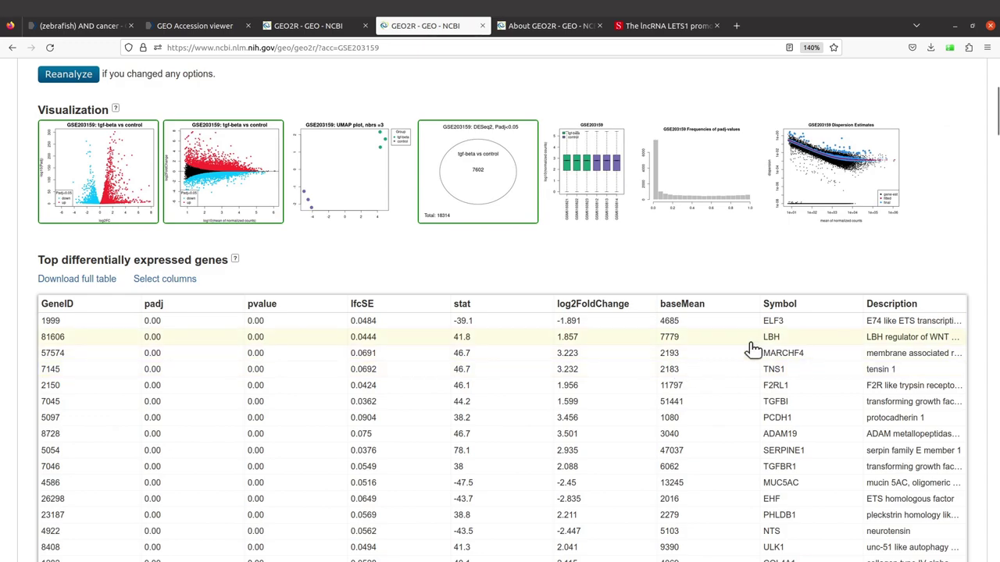
{"action": "scroll", "coordinate": [490, 325], "scroll_direction": "up", "scroll_amount": 4}
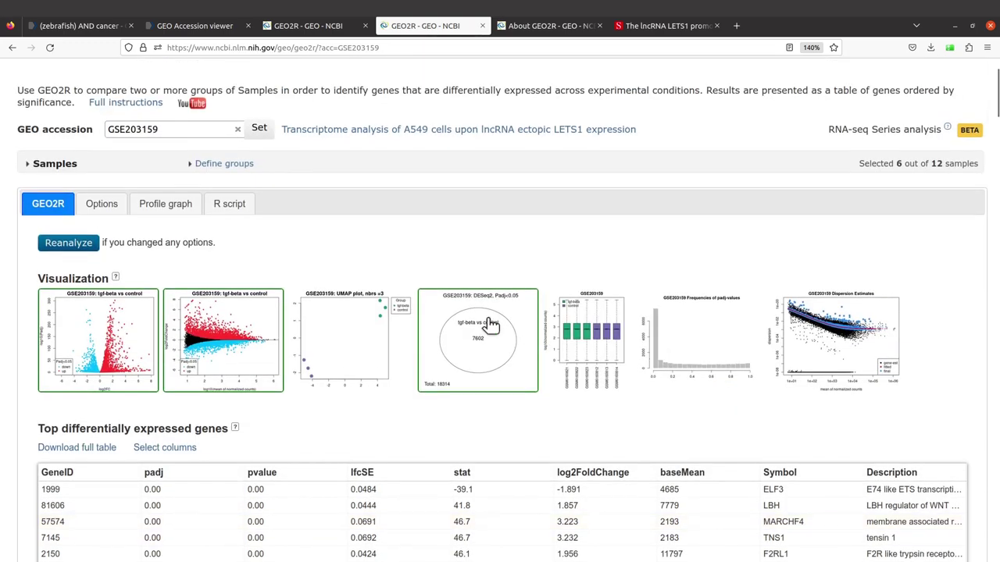
{"action": "left_click", "coordinate": [166, 204]}
{"action": "left_click", "coordinate": [180, 238]}
{"action": "type", "text": "ELF3"}
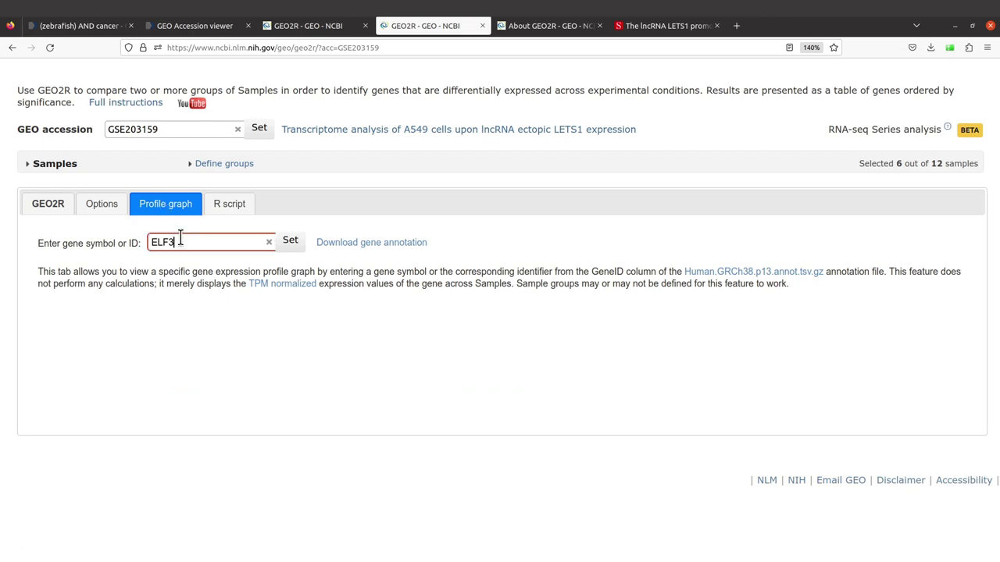
{"action": "left_click", "coordinate": [301, 248]}
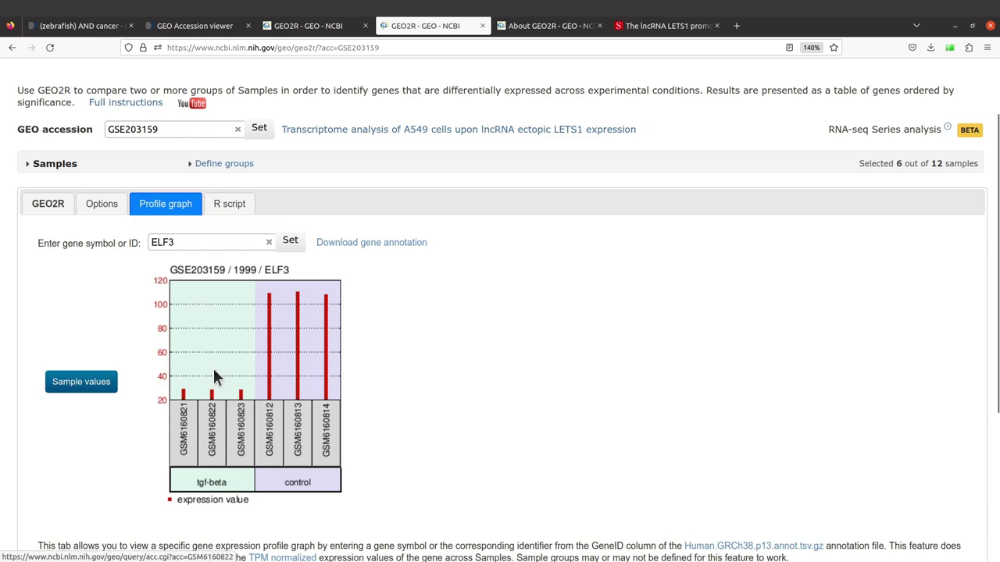
Check the log2FoldChange values in the top differentially expressed genes table against the ELF3 profile graph.
{"action": "left_click", "coordinate": [48, 204]}
{"action": "scroll", "coordinate": [562, 382], "scroll_direction": "down", "scroll_amount": 3}
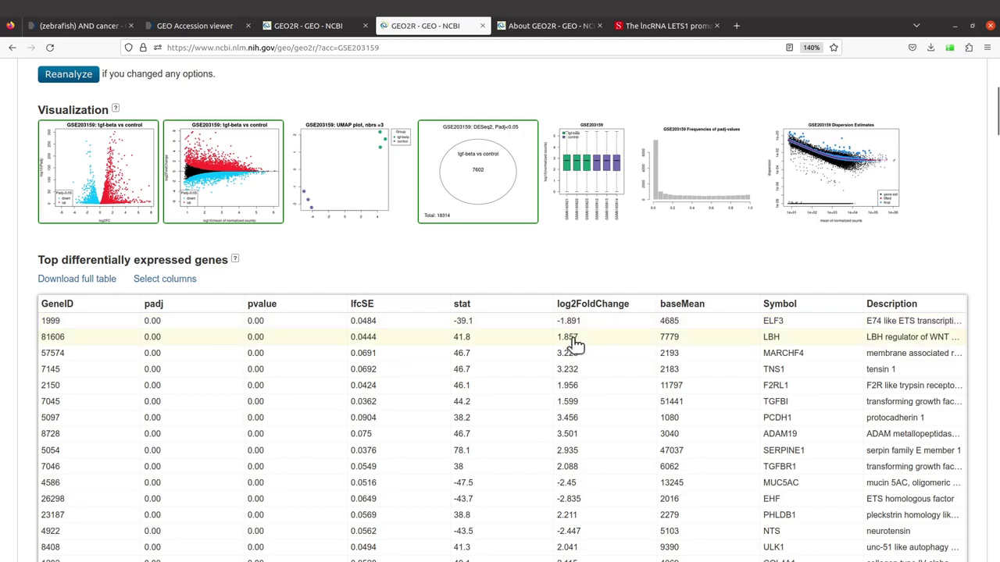
{"action": "scroll", "coordinate": [544, 385], "scroll_direction": "down", "scroll_amount": 3}
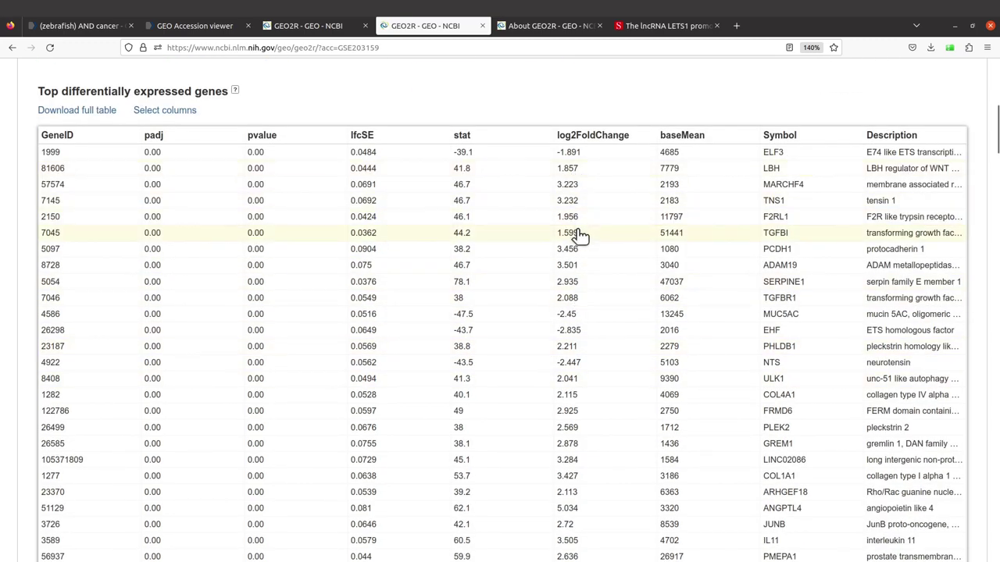
{"action": "scroll", "coordinate": [574, 232], "scroll_direction": "up", "scroll_amount": 2}
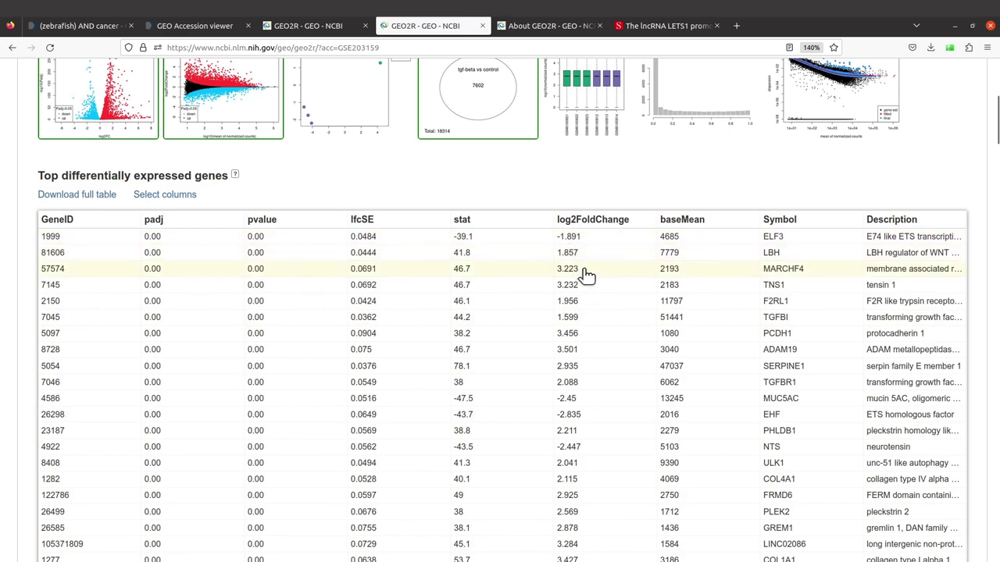
{"action": "scroll", "coordinate": [586, 275], "scroll_direction": "up", "scroll_amount": 3}
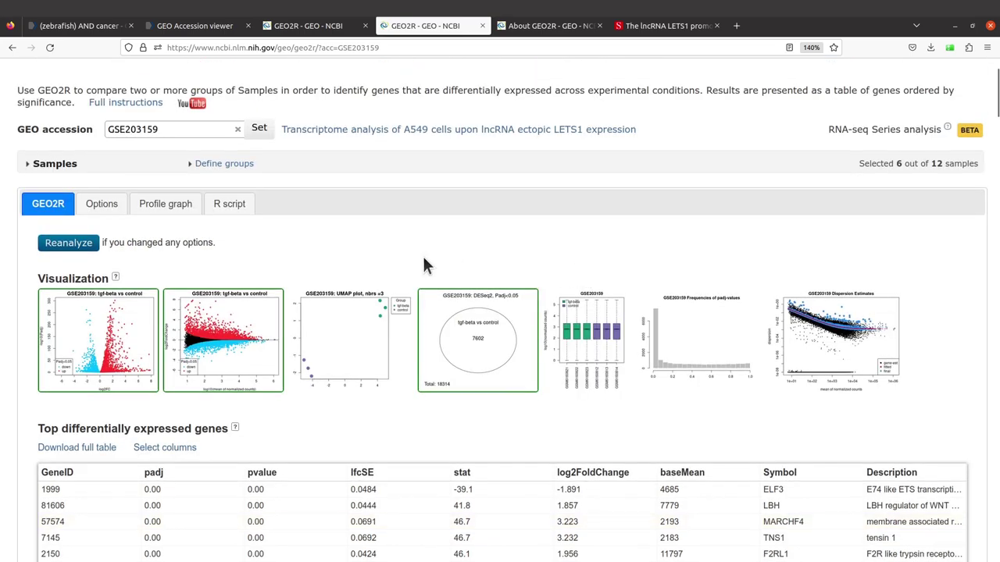
{"action": "left_click", "coordinate": [161, 206]}
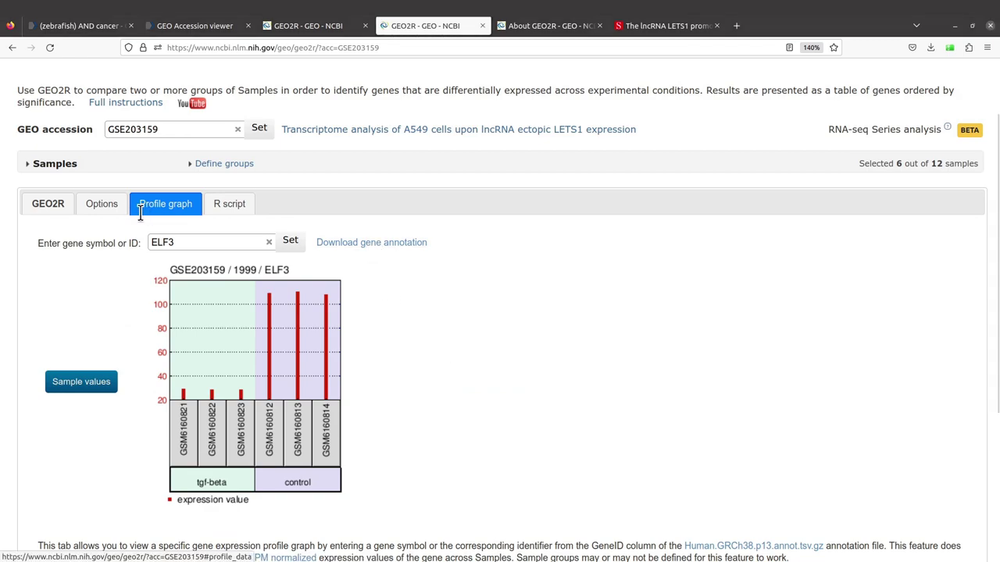
Review the P-value adjustment methods, significance cut-off, fold change threshold and plot contrast options.
{"action": "left_click", "coordinate": [100, 205]}
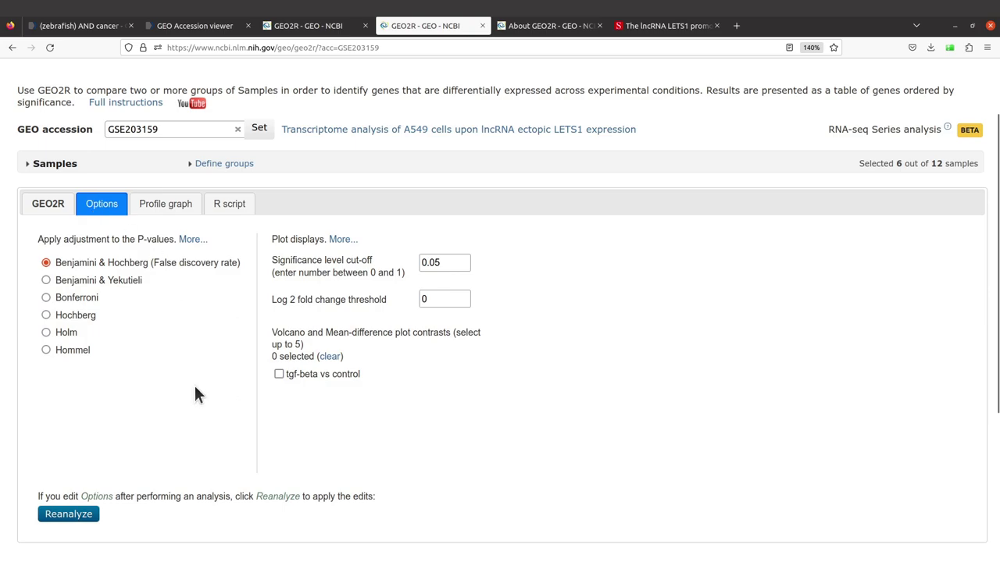
{"action": "scroll", "coordinate": [195, 384], "scroll_direction": "down", "scroll_amount": 2}
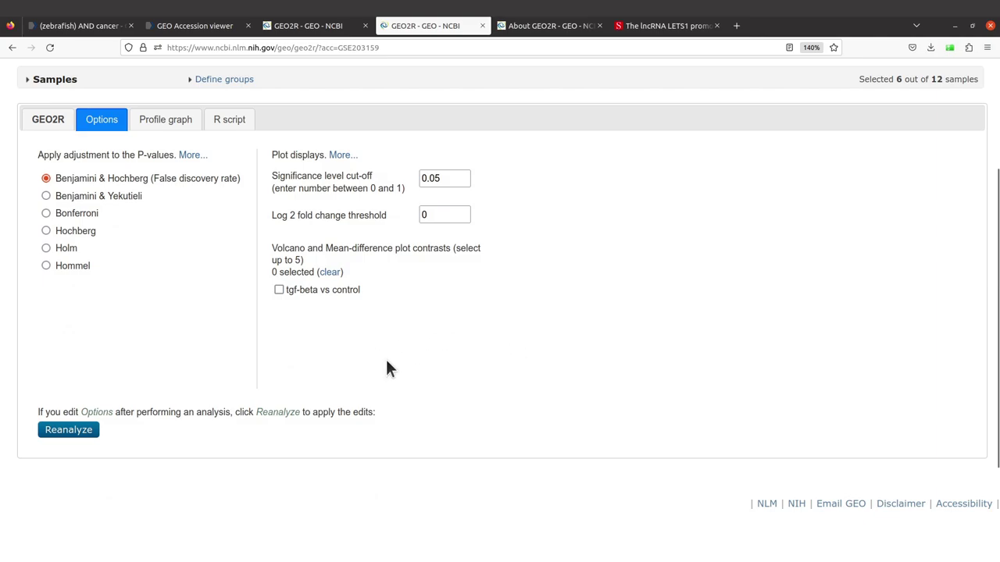
{"action": "scroll", "coordinate": [407, 372], "scroll_direction": "up", "scroll_amount": 2}
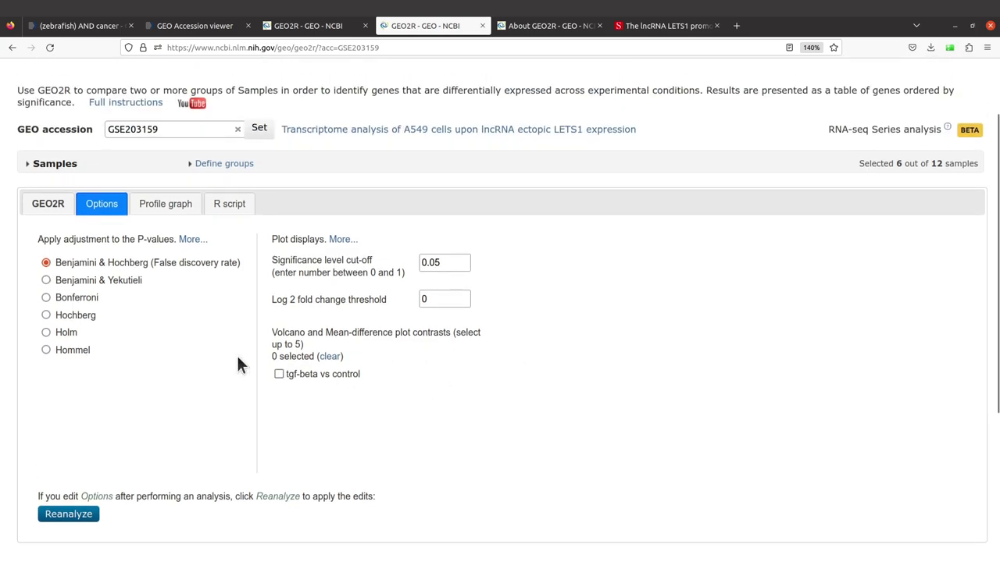
Examine the R script that performs the DESeq2 differential expression analysis for GSE203159.
{"action": "left_click", "coordinate": [229, 206]}
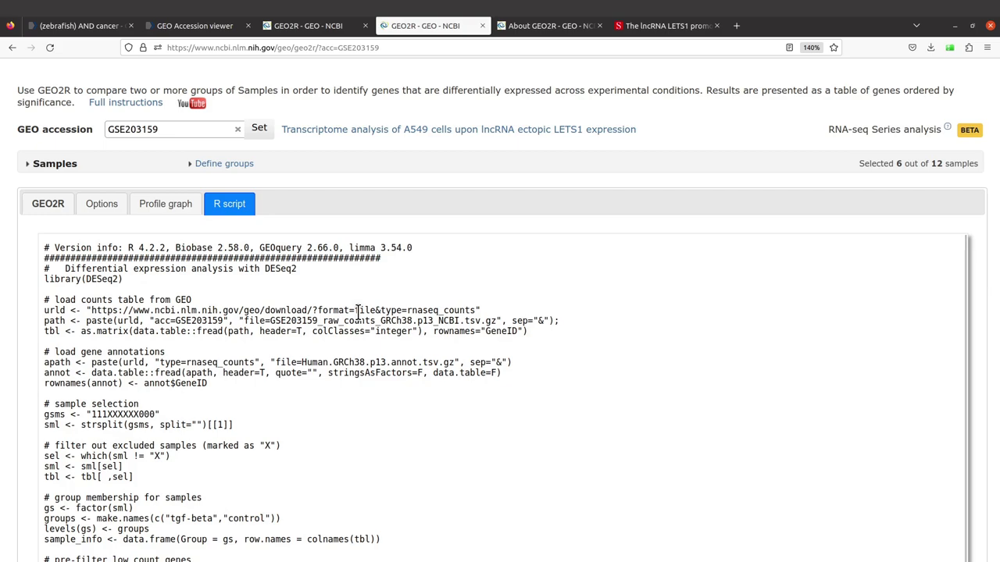
{"action": "scroll", "coordinate": [357, 310], "scroll_direction": "up", "scroll_amount": 2}
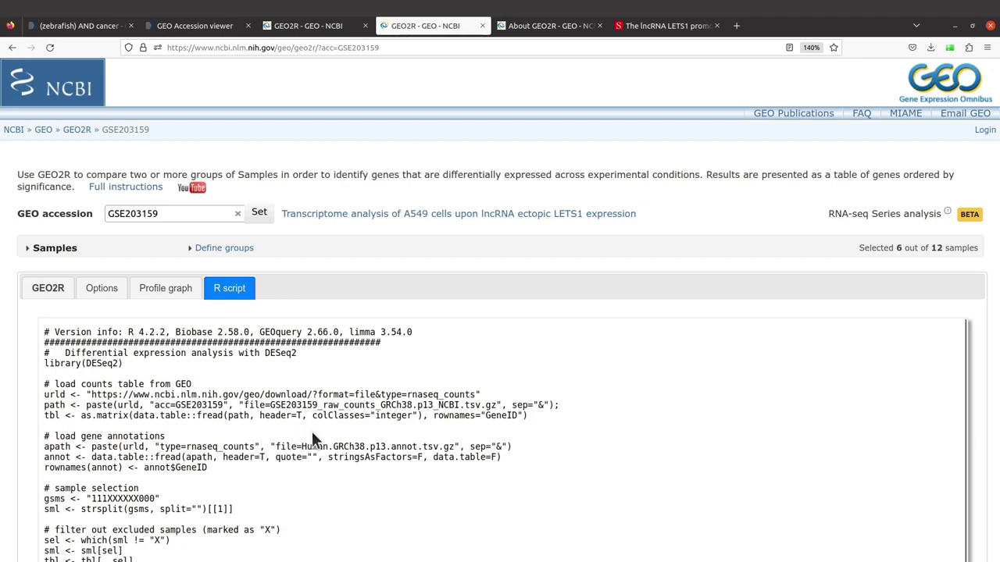
{"action": "scroll", "coordinate": [312, 422], "scroll_direction": "down", "scroll_amount": 2}
{"action": "scroll", "coordinate": [335, 437], "scroll_direction": "down", "scroll_amount": 3}
{"action": "scroll", "coordinate": [335, 437], "scroll_direction": "up", "scroll_amount": 5}
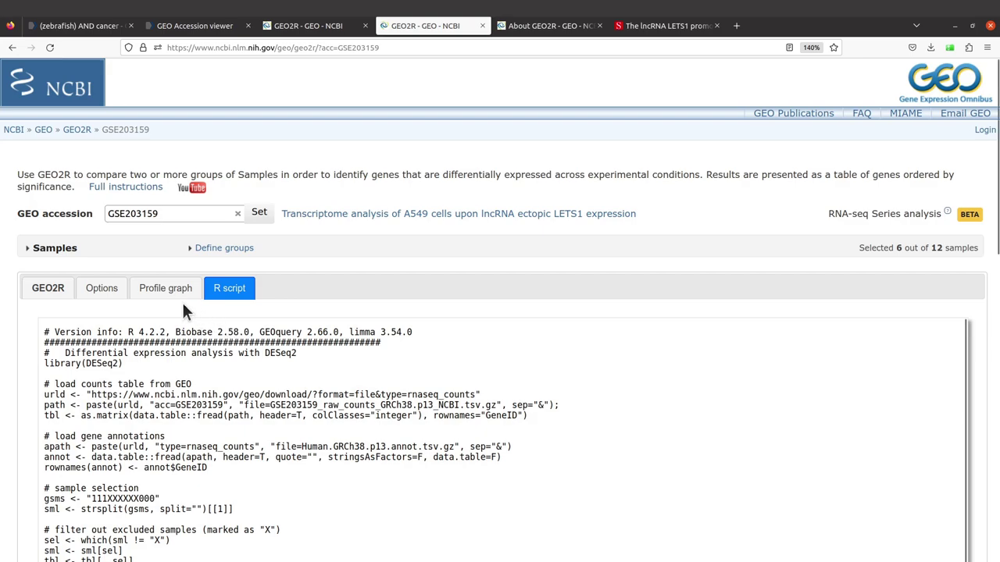
Revisit the ELF3 profile graph, the analysis options and the R script.
{"action": "left_click", "coordinate": [157, 295]}
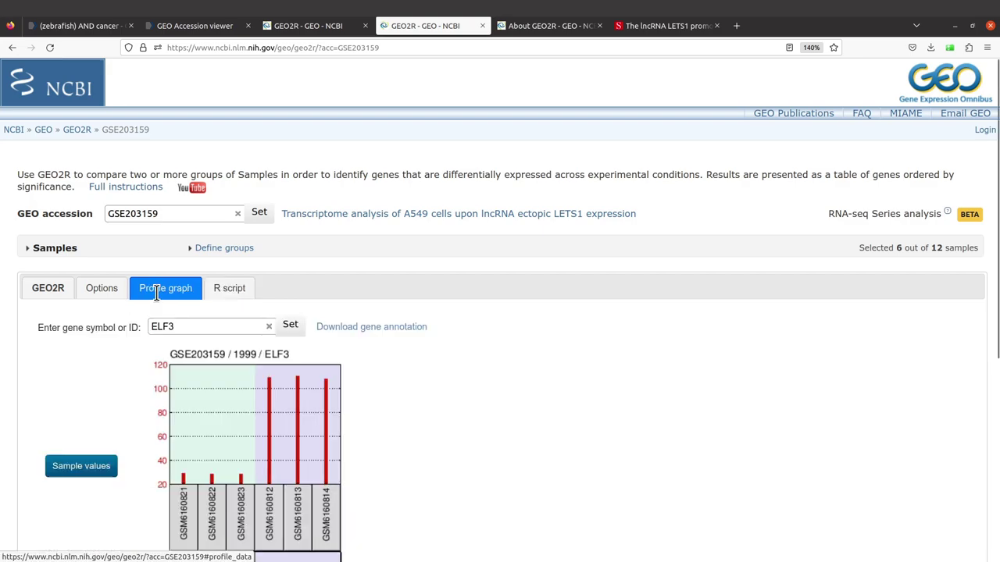
{"action": "left_click", "coordinate": [104, 293]}
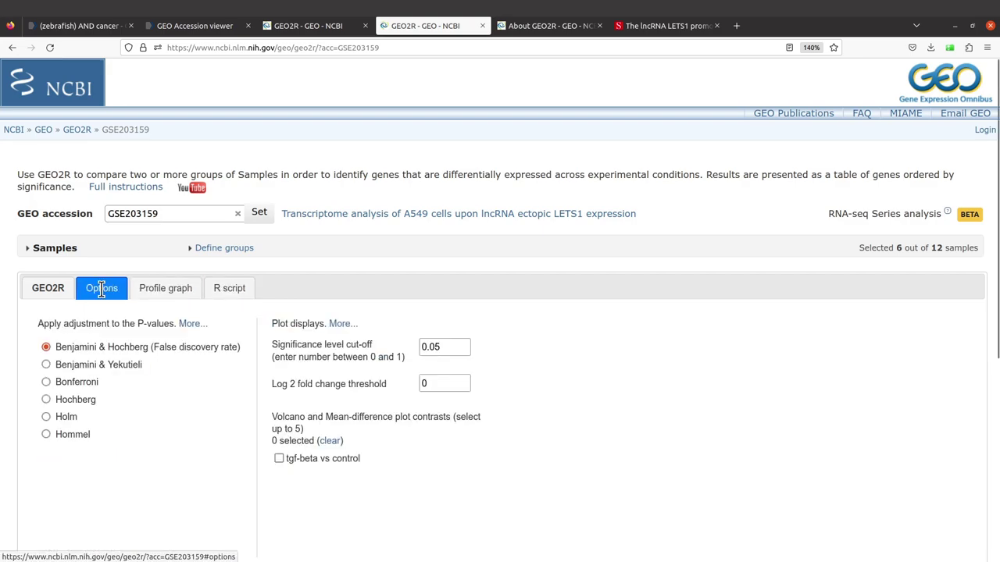
{"action": "left_click", "coordinate": [209, 289]}
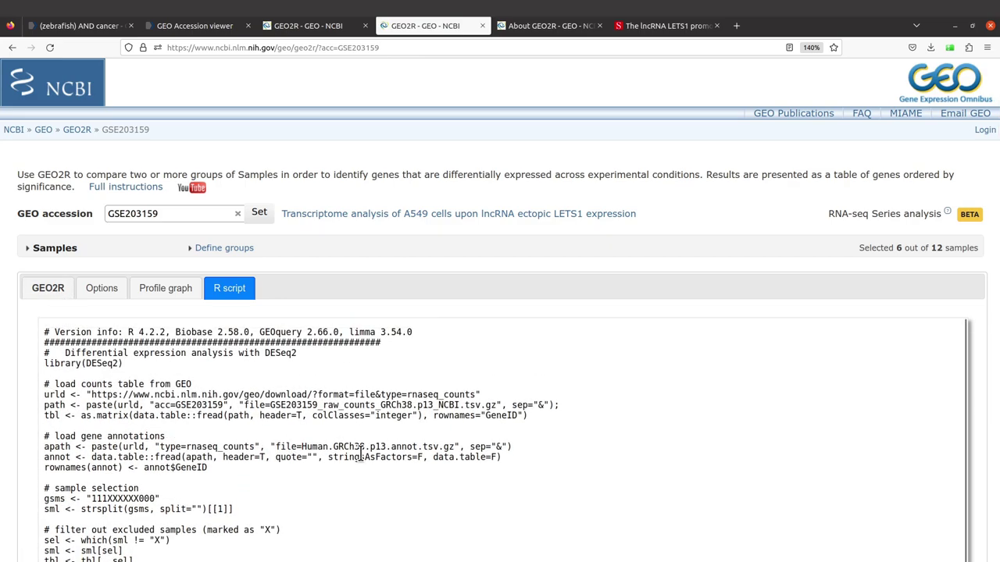
{"action": "left_click", "coordinate": [146, 295]}
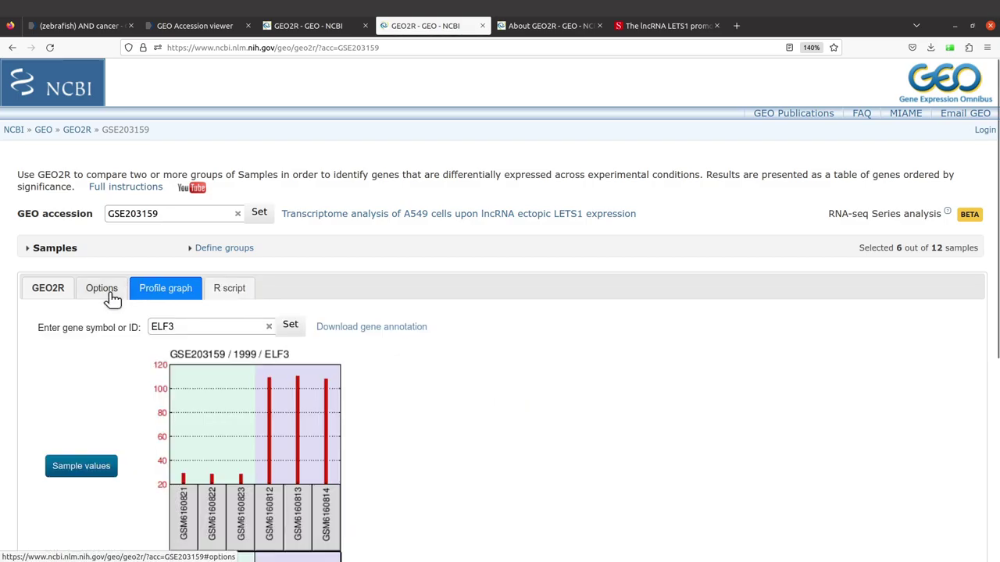
{"action": "left_click", "coordinate": [102, 288]}
Return to the analysis results and look through the visualizations and the full table of top differentially expressed genes.
{"action": "left_click", "coordinate": [59, 295]}
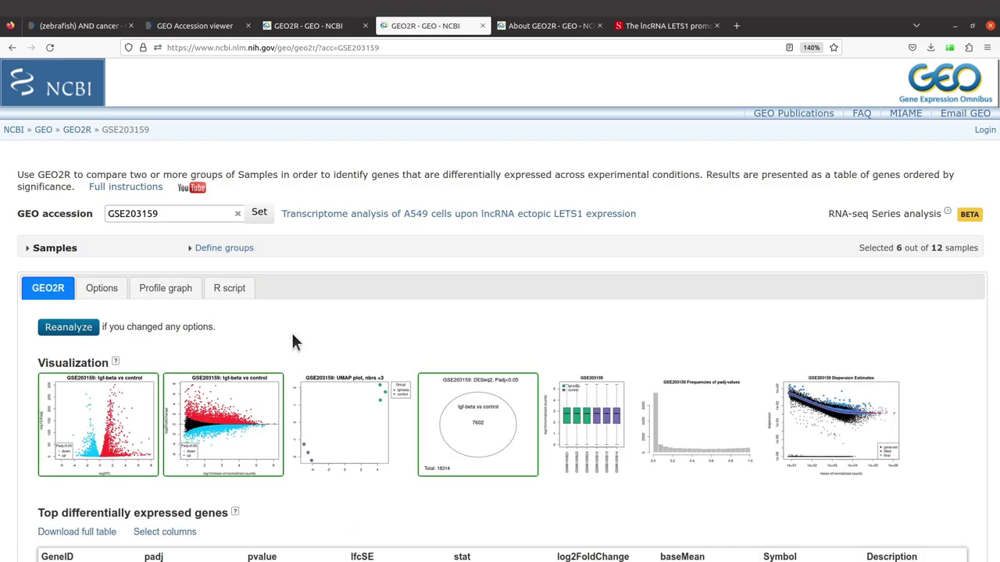
{"action": "scroll", "coordinate": [293, 336], "scroll_direction": "down", "scroll_amount": 20}
{"action": "scroll", "coordinate": [295, 339], "scroll_direction": "down", "scroll_amount": 5}
{"action": "scroll", "coordinate": [295, 339], "scroll_direction": "up", "scroll_amount": 15}
{"action": "scroll", "coordinate": [295, 339], "scroll_direction": "up", "scroll_amount": 15}
{"action": "scroll", "coordinate": [480, 357], "scroll_direction": "down", "scroll_amount": 12}
{"action": "scroll", "coordinate": [500, 346], "scroll_direction": "up", "scroll_amount": 15}
{"action": "scroll", "coordinate": [645, 455], "scroll_direction": "down", "scroll_amount": 15}
{"action": "scroll", "coordinate": [644, 455], "scroll_direction": "up", "scroll_amount": 15}
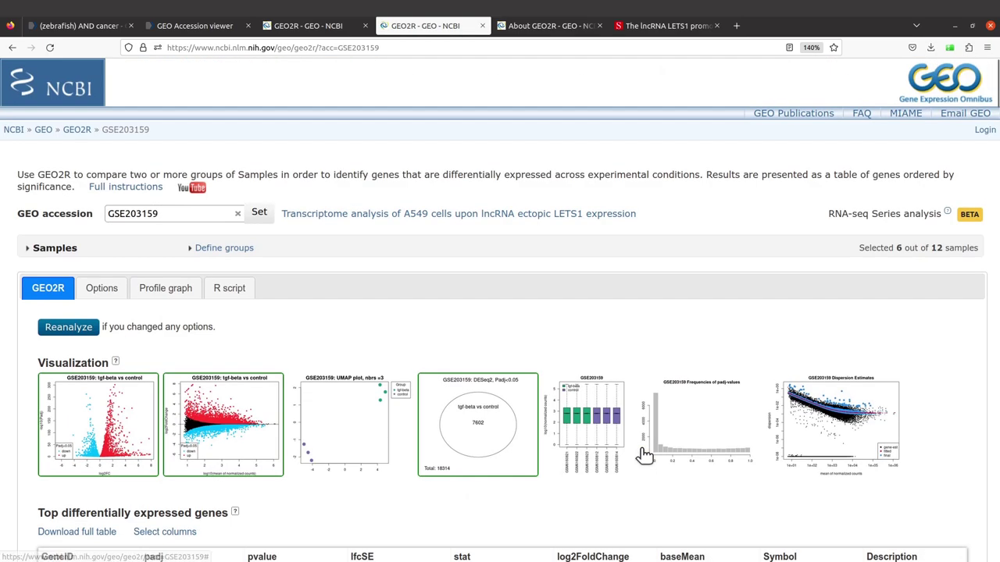